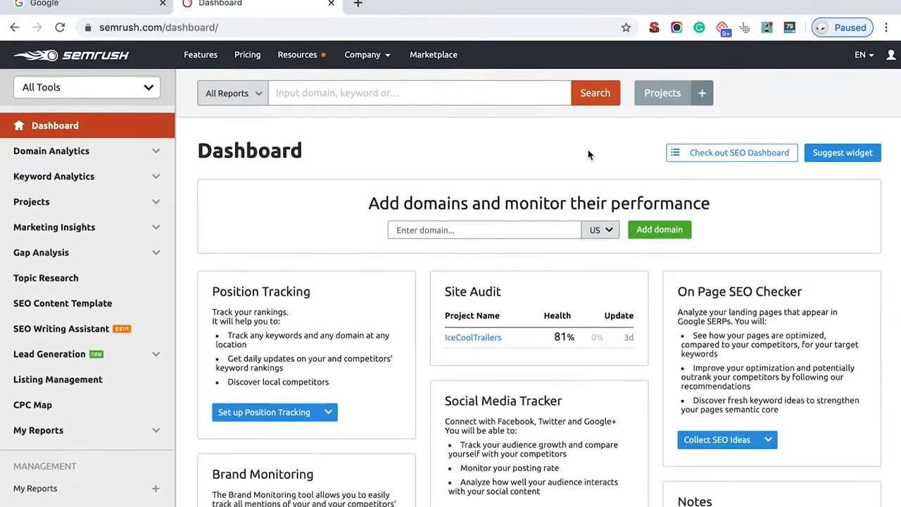
Switch to Google and search for "carpet installation richmond va"
click(55, 9)
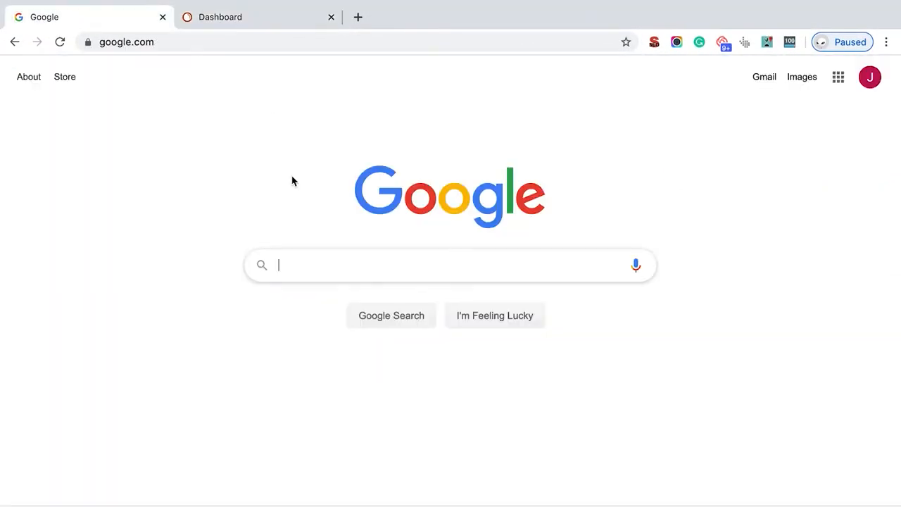
text(carpet insta)
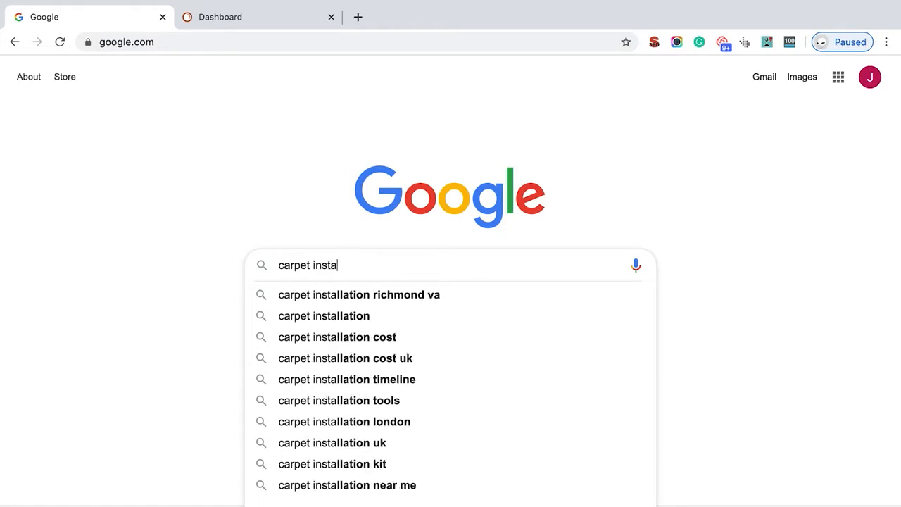
key(Down)
key(Return)
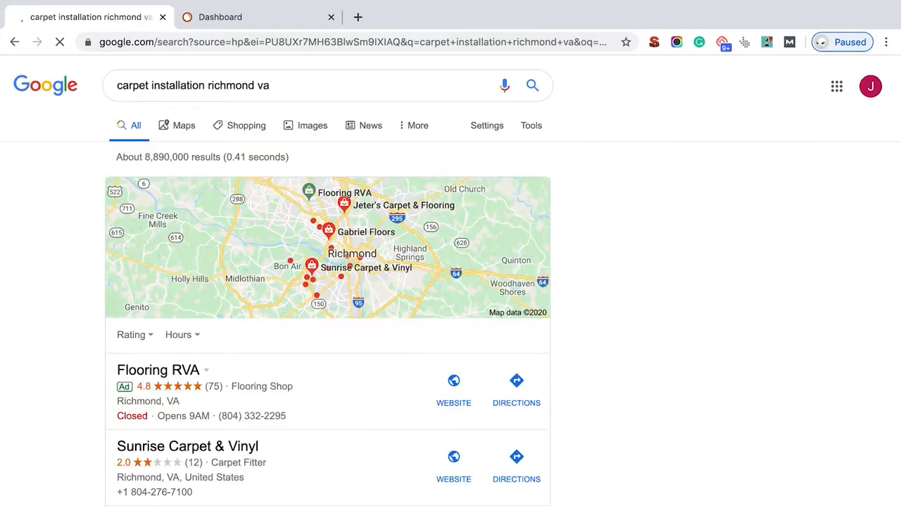
Look through the first page of organic results for local carpet companies, as opposed to directory sites, down to the related searches
scroll(338, 293, down, 7)
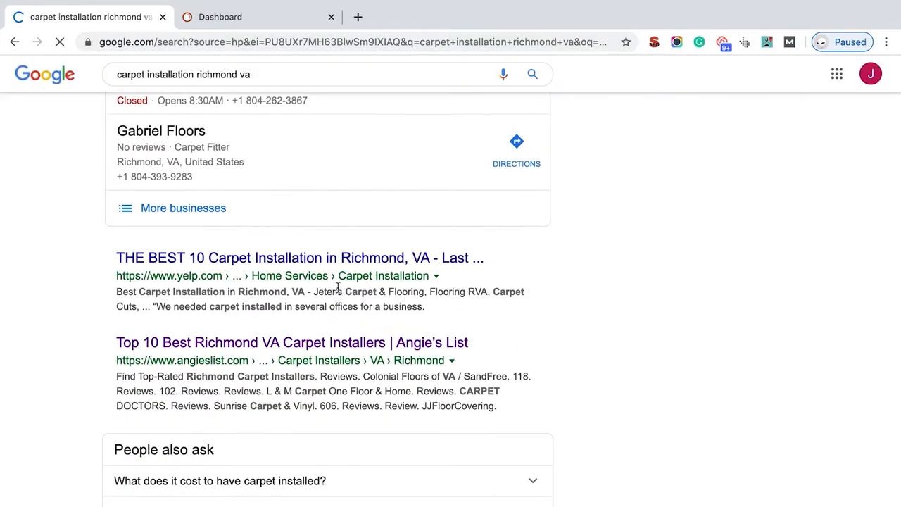
scroll(337, 289, down, 1)
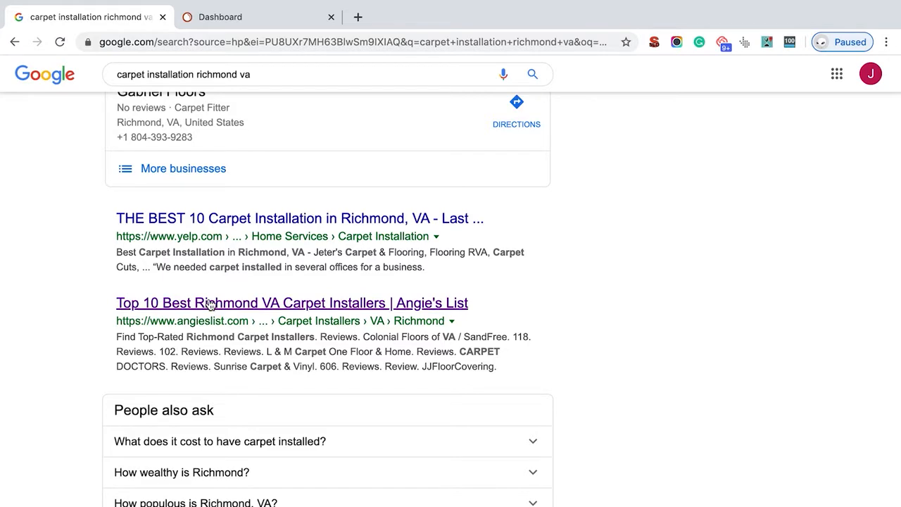
scroll(210, 304, down, 4)
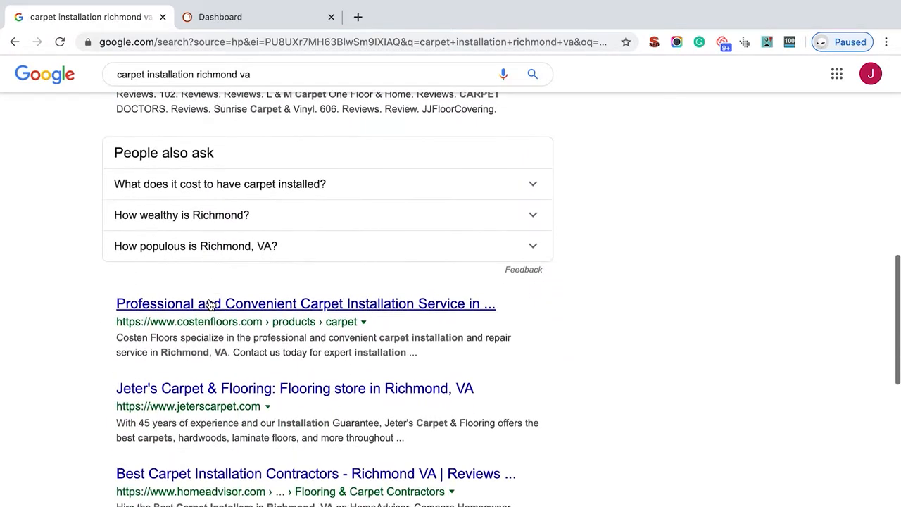
scroll(251, 322, down, 1)
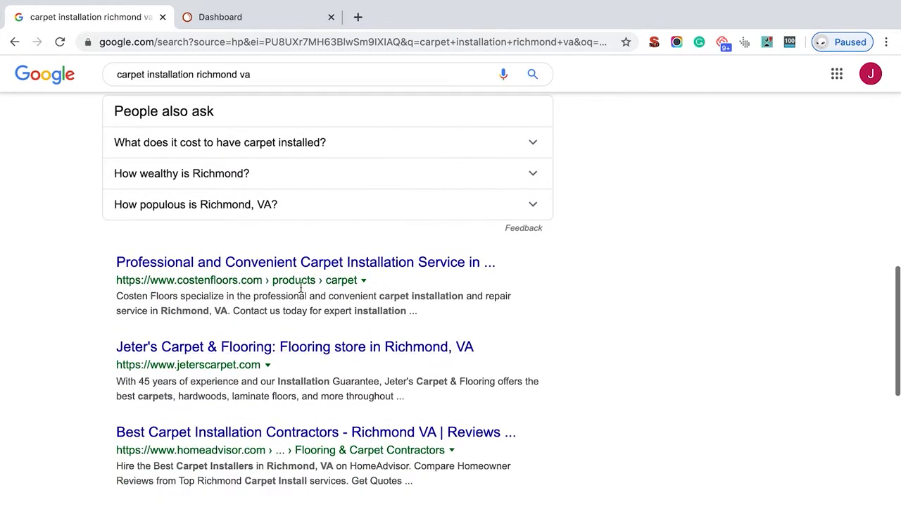
scroll(271, 264, down, 2)
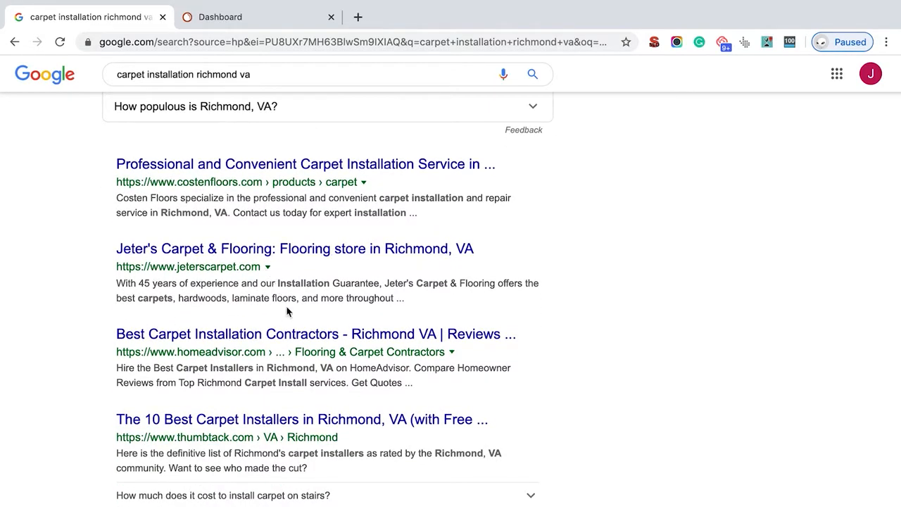
scroll(282, 443, down, 3)
scroll(279, 438, down, 3)
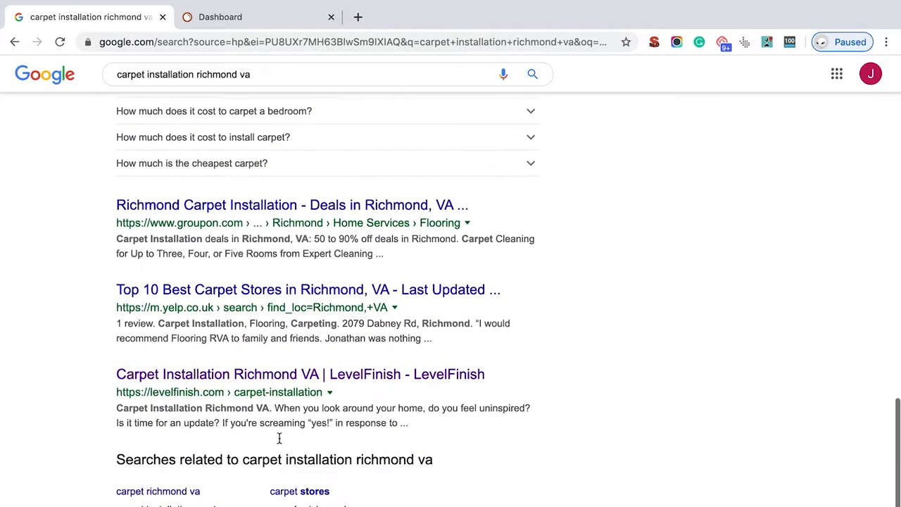
scroll(211, 398, down, 2)
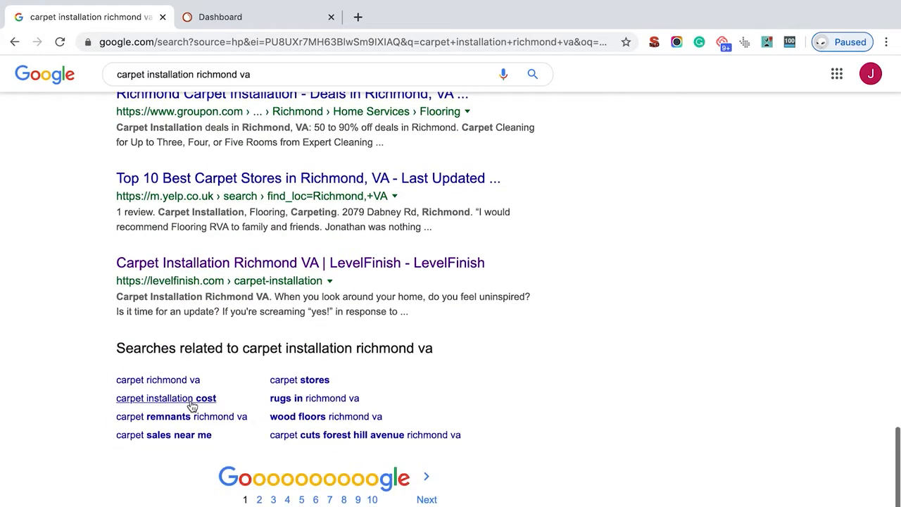
Copy the link address of the Jeter's Carpet & Flooring result and search for that domain across all reports in Semrush
scroll(192, 407, up, 7)
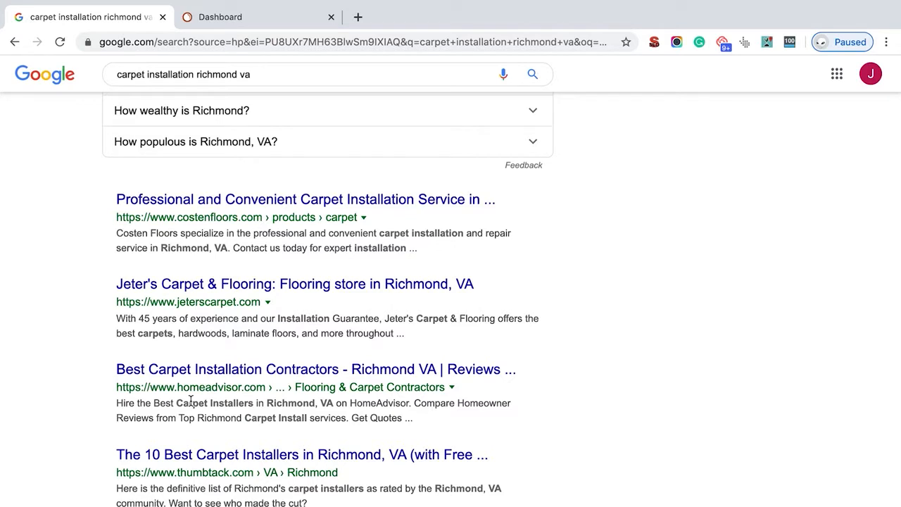
right_click(223, 287)
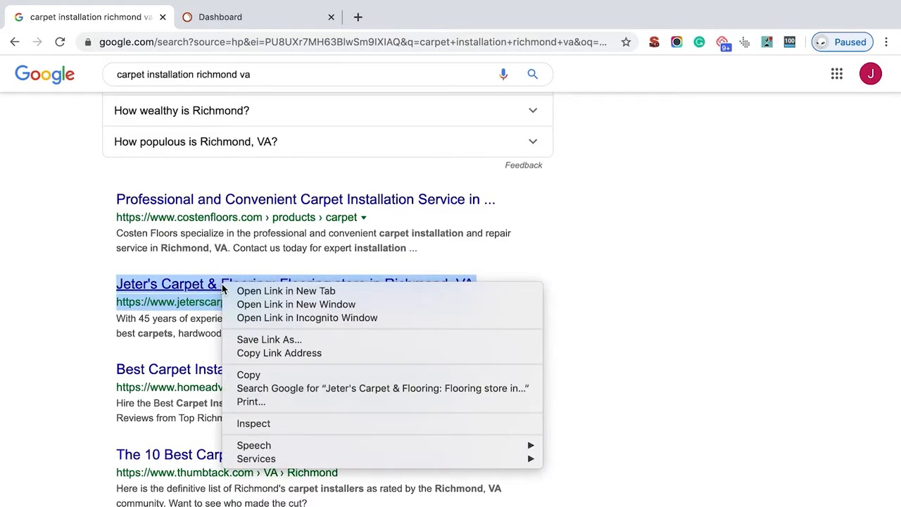
click(278, 353)
click(231, 24)
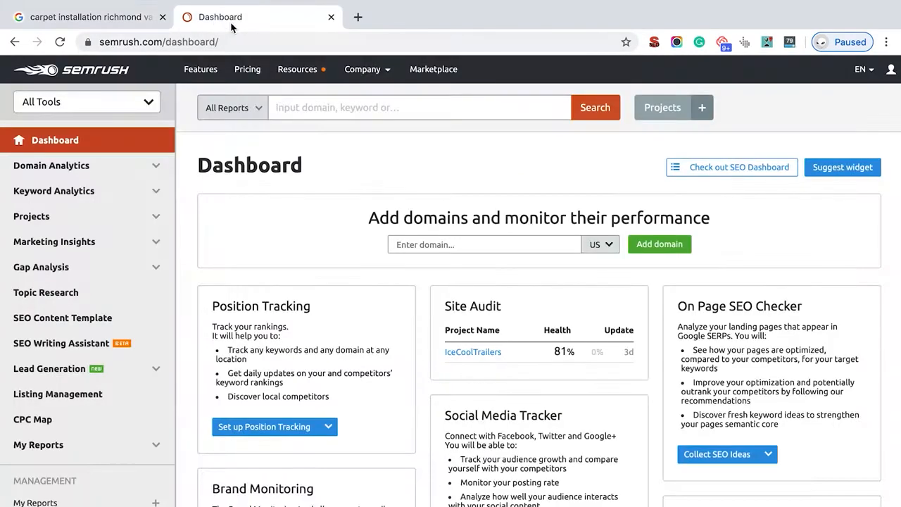
click(291, 115)
key(ctrl+v)
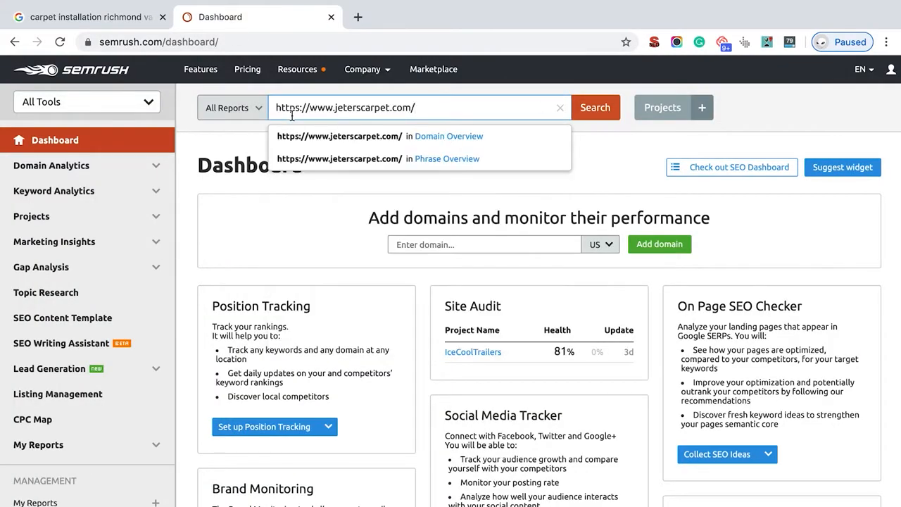
click(586, 112)
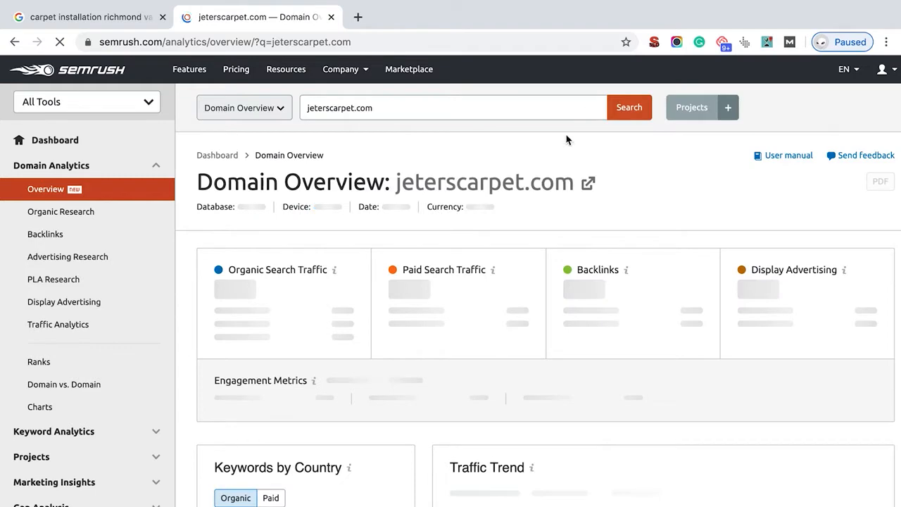
Review the jeterscarpet.com domain overview's traffic, backlinks and top organic keywords, and open the full report of the top organic keywords
click(168, 24)
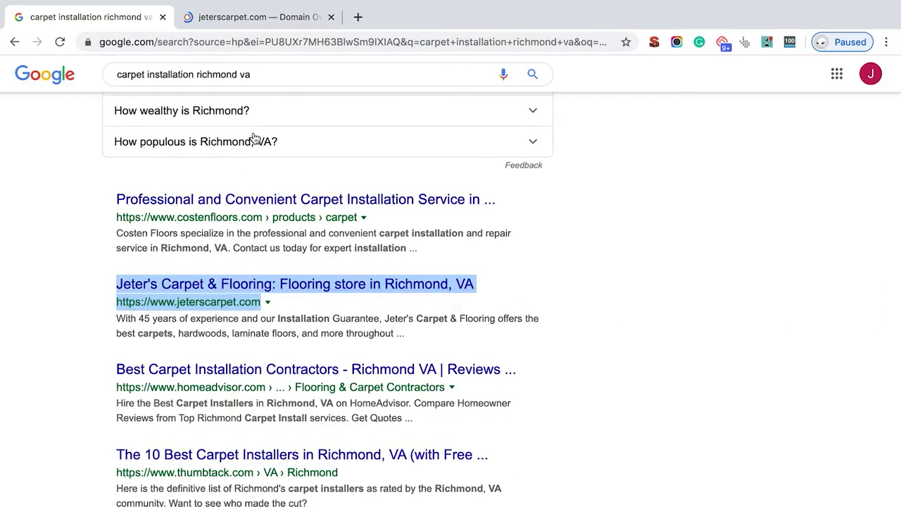
click(239, 17)
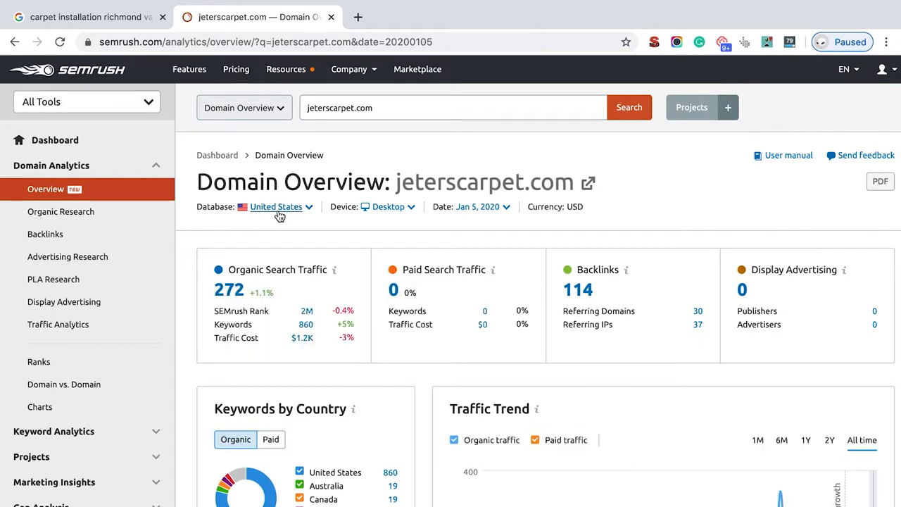
scroll(472, 324, down, 1)
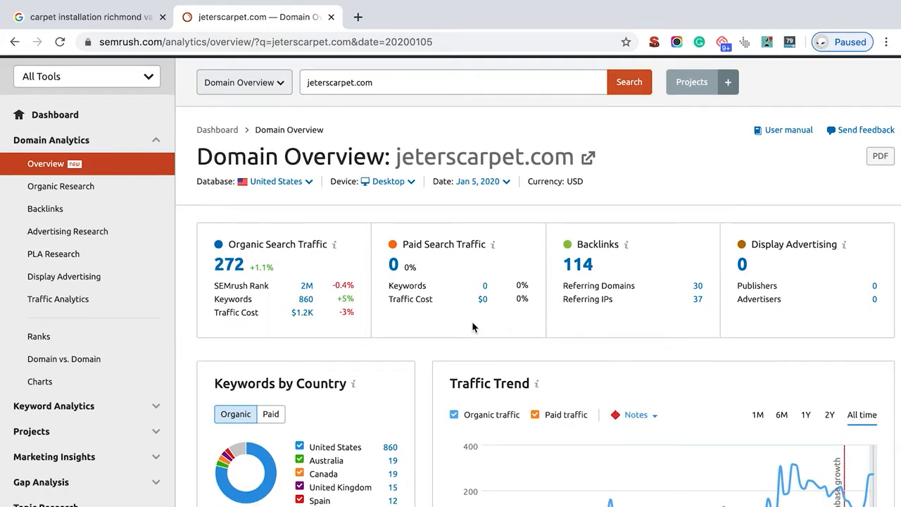
scroll(515, 356, down, 1)
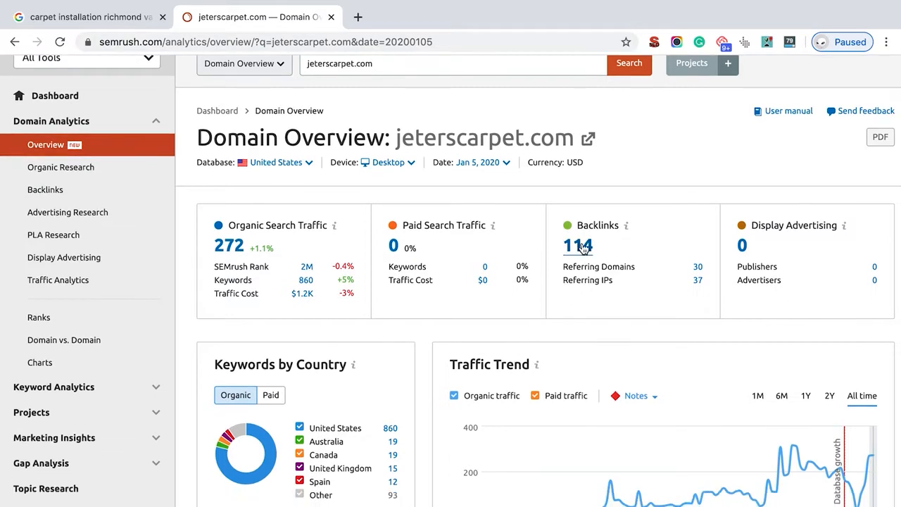
scroll(590, 368, down, 5)
scroll(652, 352, down, 4)
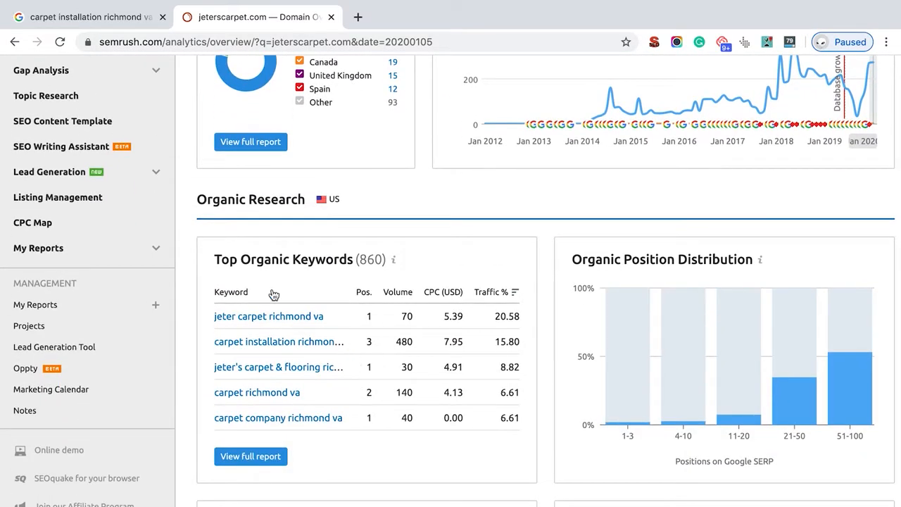
scroll(380, 253, up, 10)
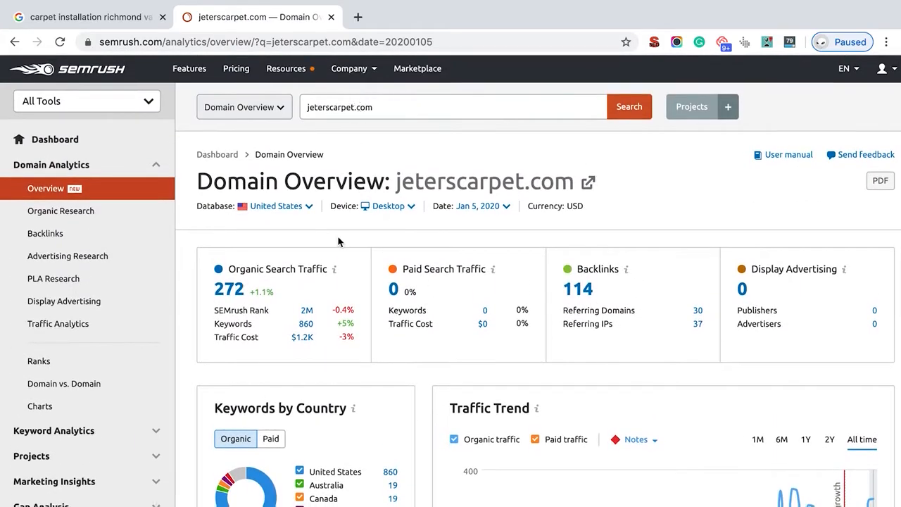
scroll(338, 241, down, 10)
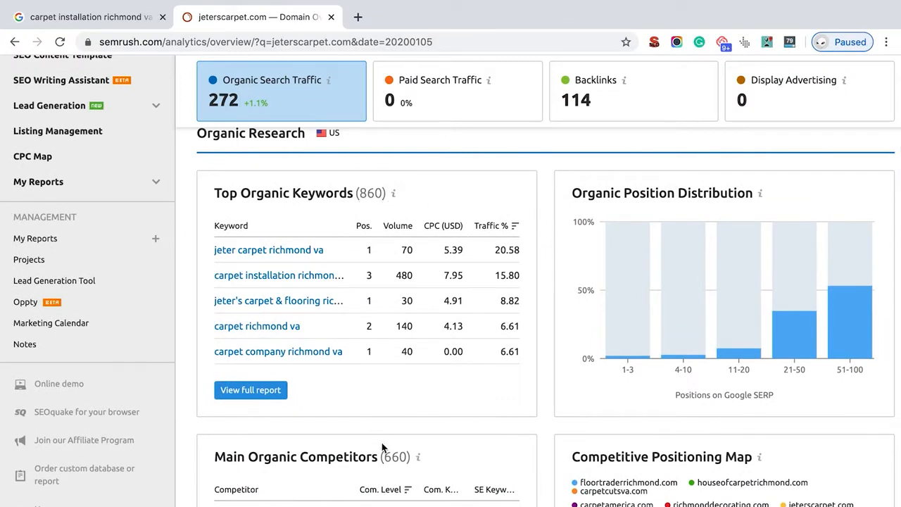
click(239, 392)
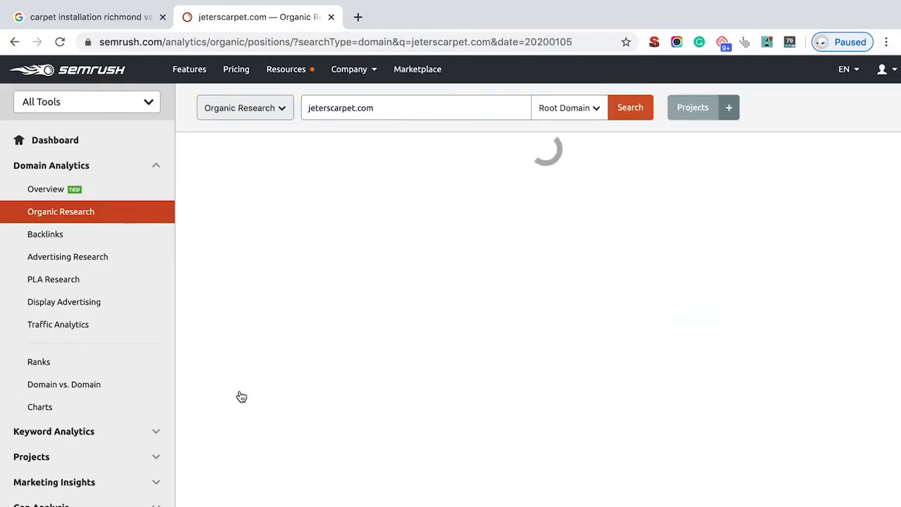
Examine the organic keywords trend and the keywords in the Organic Search Positions table for jeterscarpet.com
scroll(422, 364, down, 2)
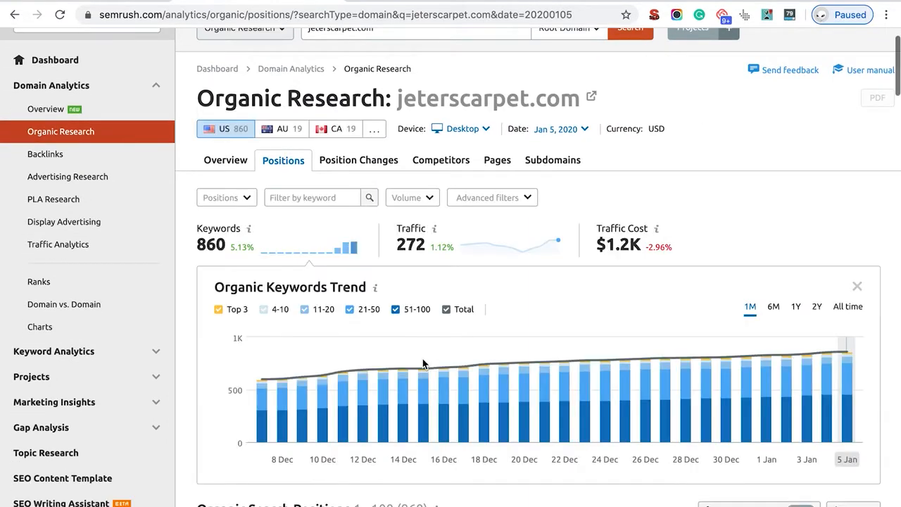
scroll(424, 364, down, 2)
scroll(422, 363, down, 2)
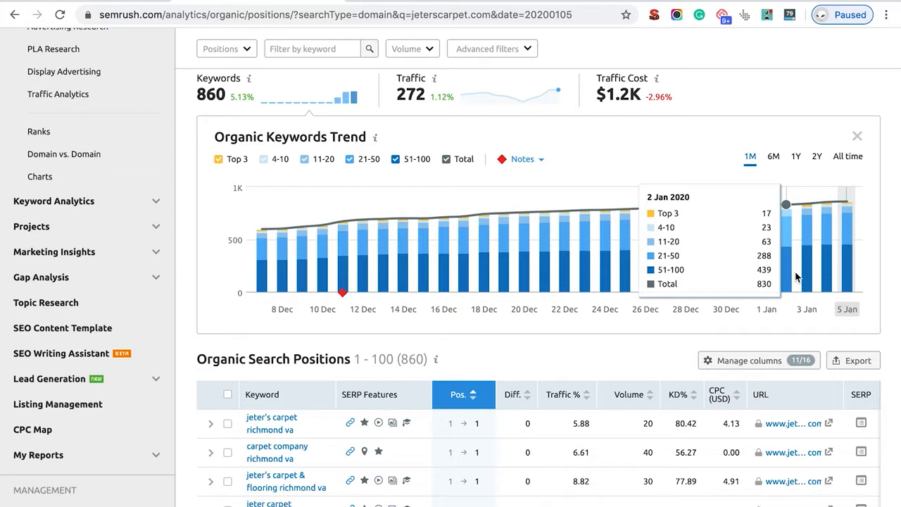
scroll(796, 277, down, 3)
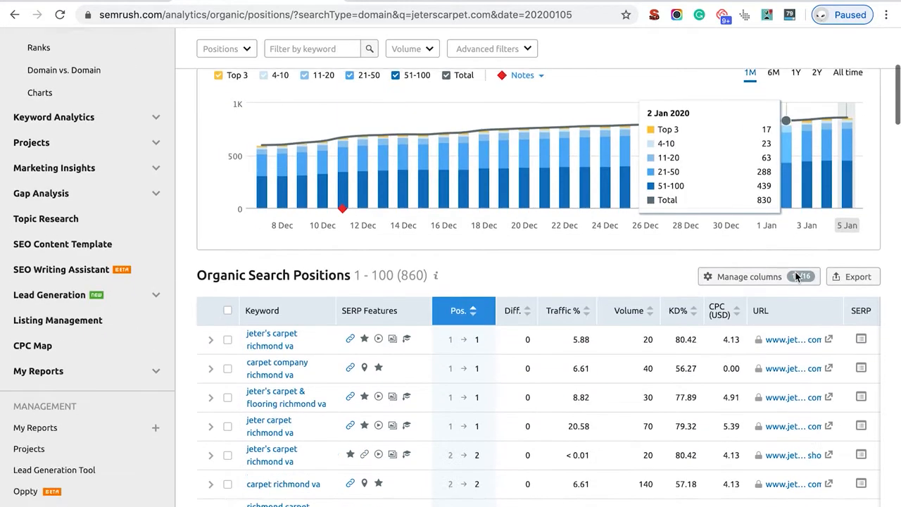
scroll(308, 141, down, 1)
scroll(308, 273, down, 10)
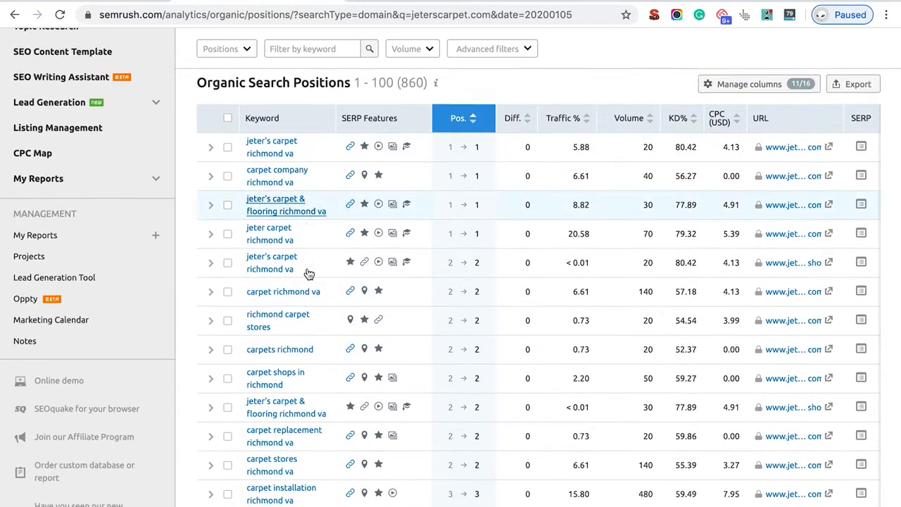
scroll(308, 273, down, 10)
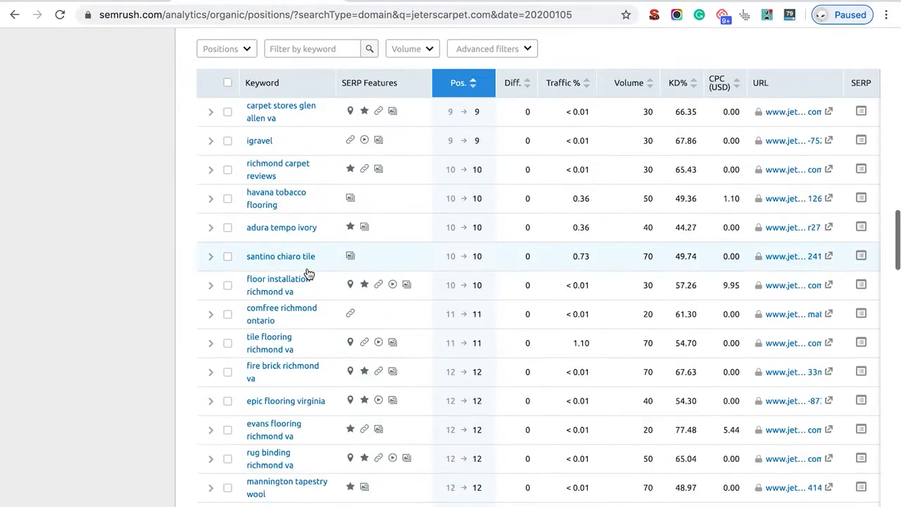
scroll(308, 273, up, 1)
scroll(307, 273, up, 15)
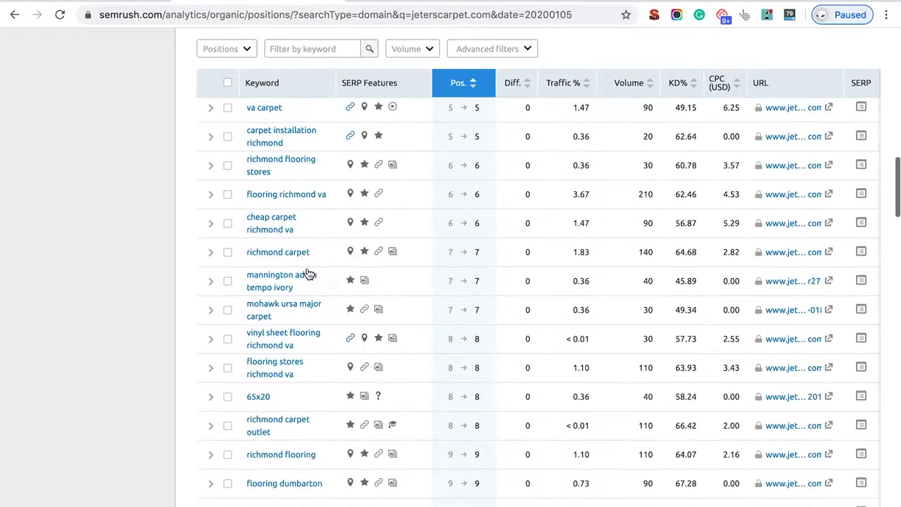
Export all organic search positions of jeterscarpet.com as a CSV file
scroll(307, 273, down, 5)
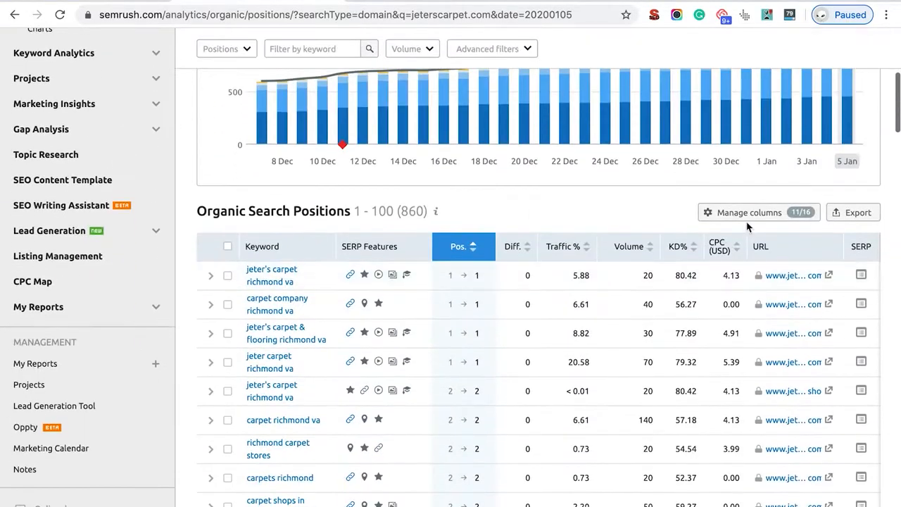
click(865, 220)
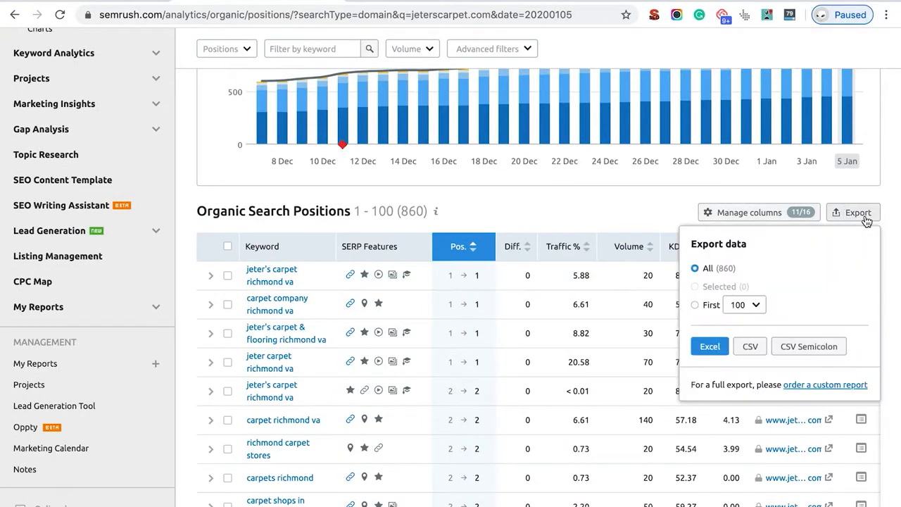
click(748, 350)
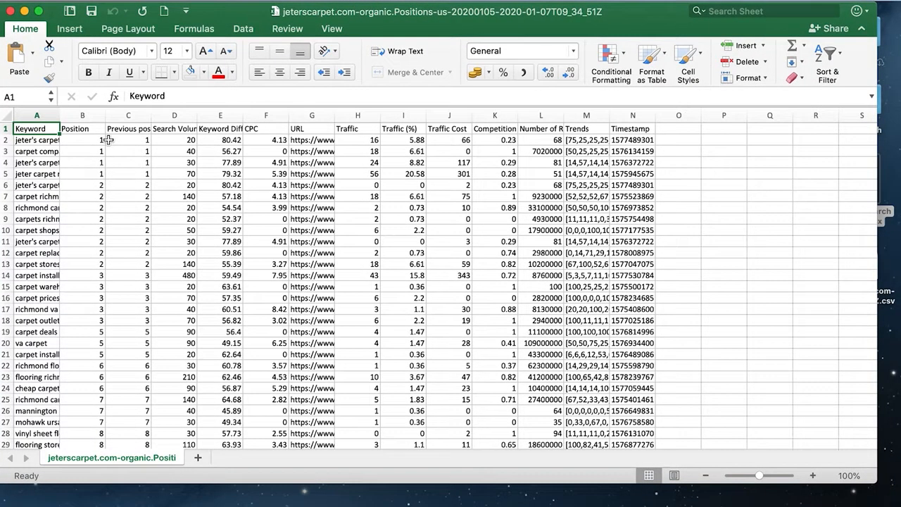
In Excel, delete the Position column from the exported jeterscarpet.com organic positions sheet
click(84, 115)
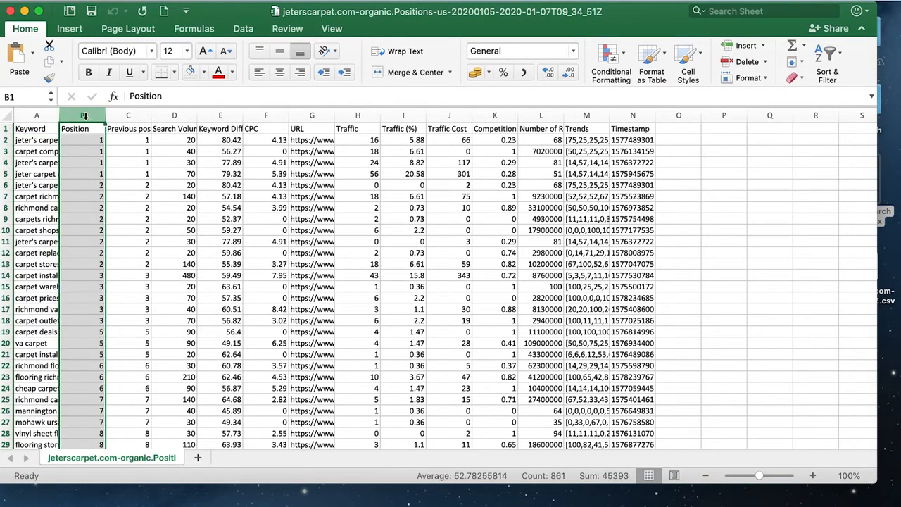
right_click(84, 115)
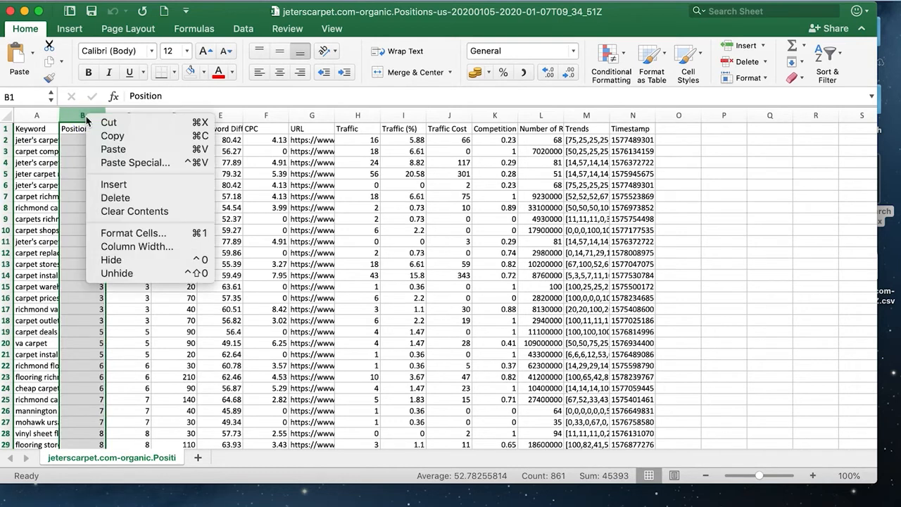
click(142, 200)
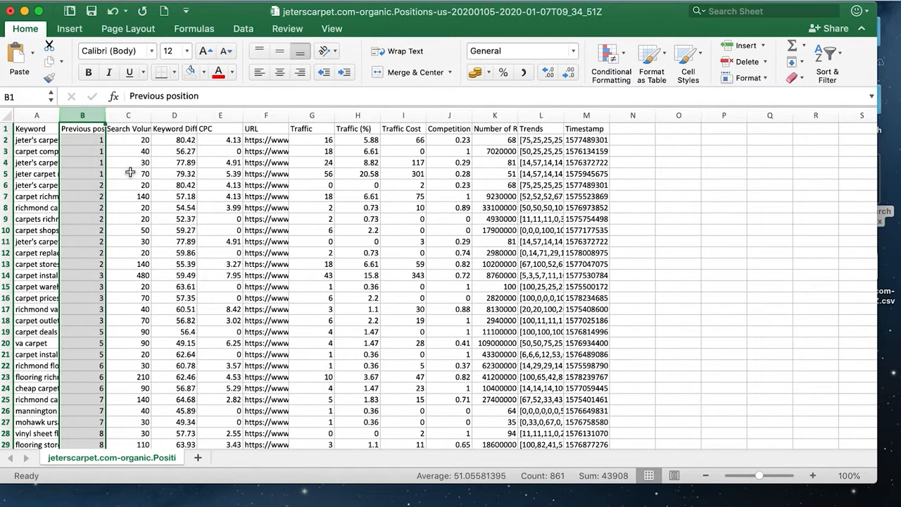
Delete the Previous position, Keyword Difficulty and CPC columns from the sheet
right_click(83, 124)
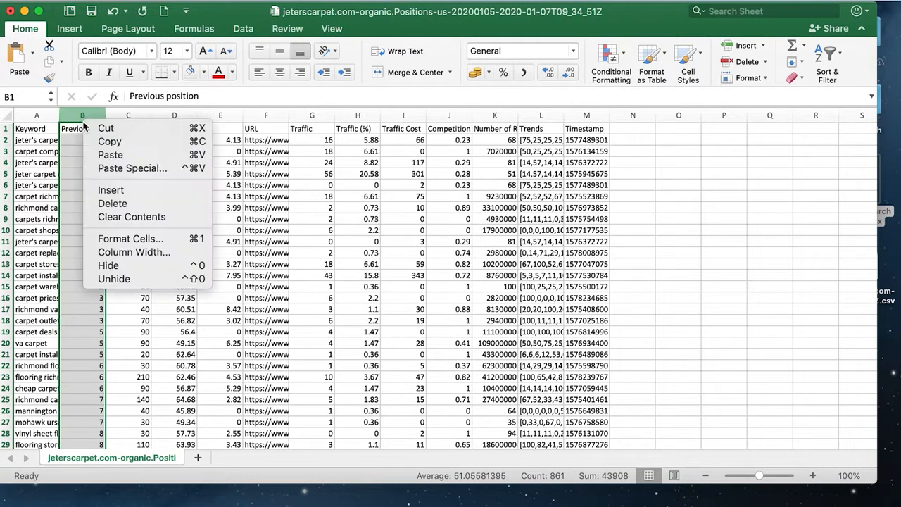
click(106, 203)
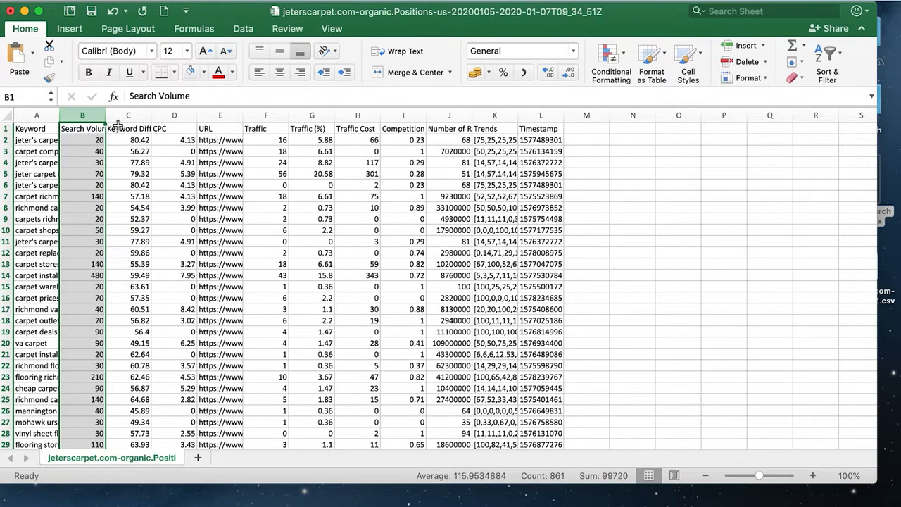
click(124, 117)
right_click(124, 117)
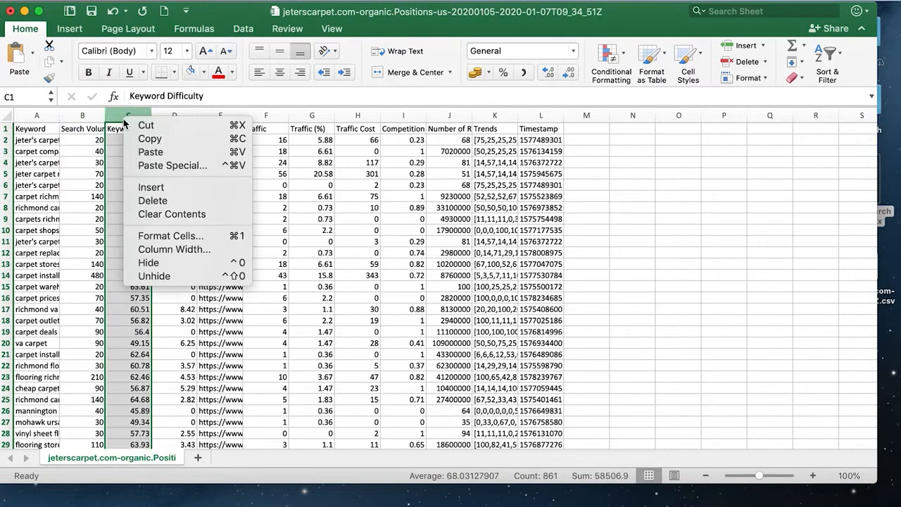
click(155, 203)
right_click(129, 120)
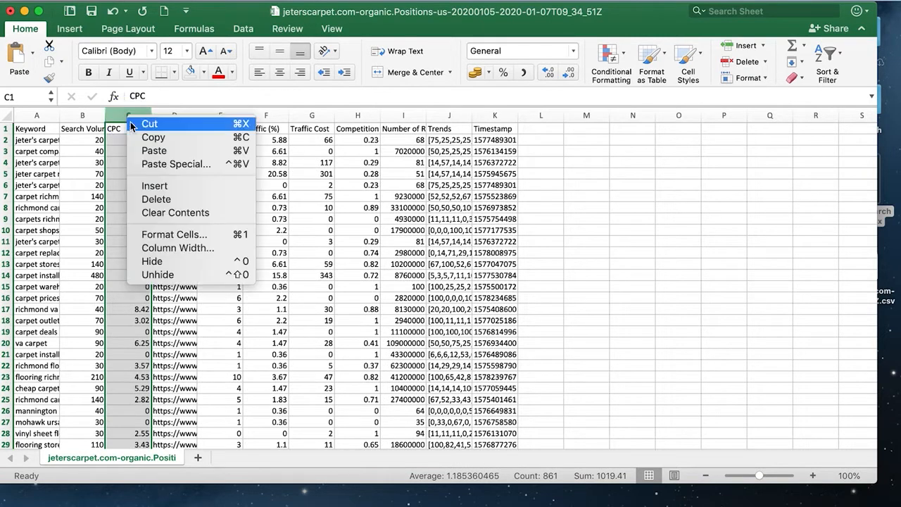
click(155, 199)
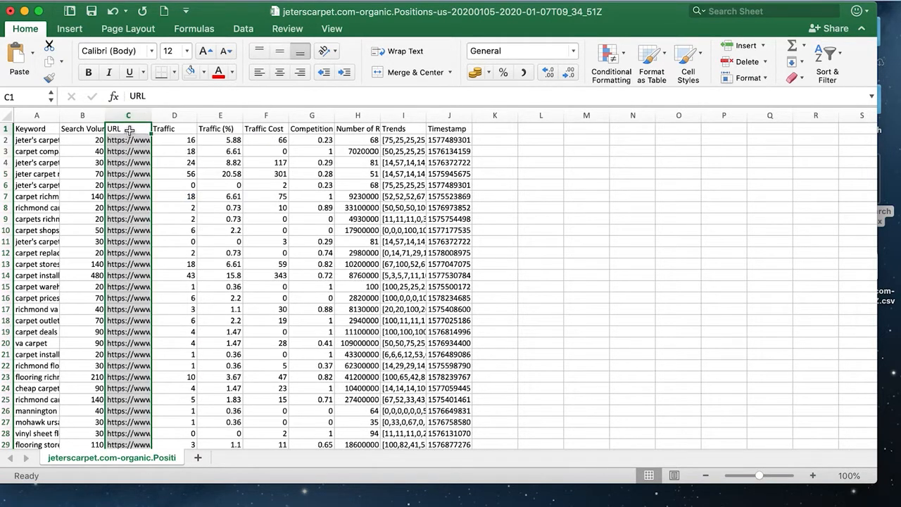
Delete all columns from Traffic through Timestamp in one go
click(174, 115)
shift+click(439, 118)
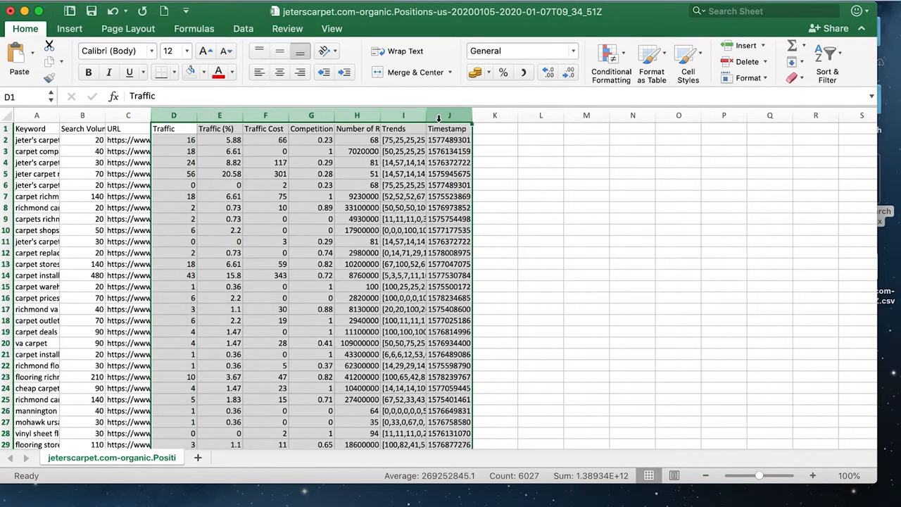
right_click(444, 121)
click(479, 200)
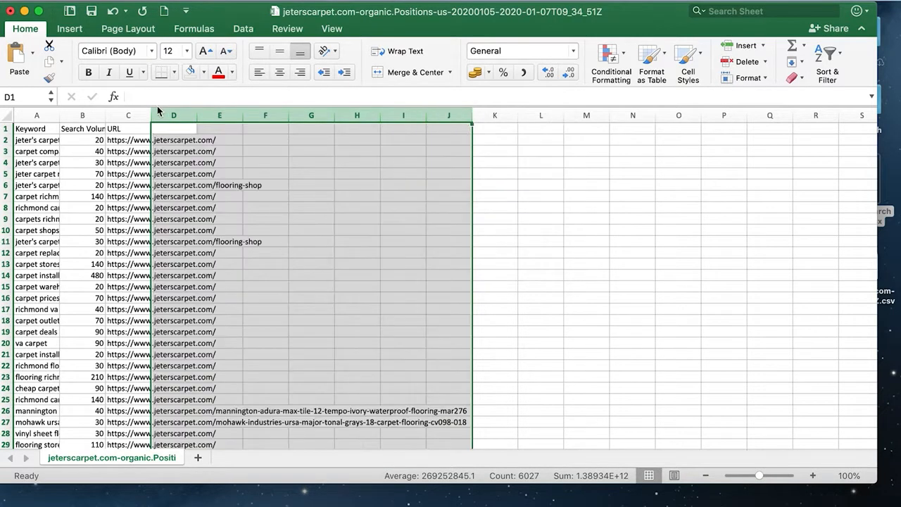
Widen the Keyword, Search Volume and URL columns and left-align the Search Volume column
drag(60, 116, 124, 115)
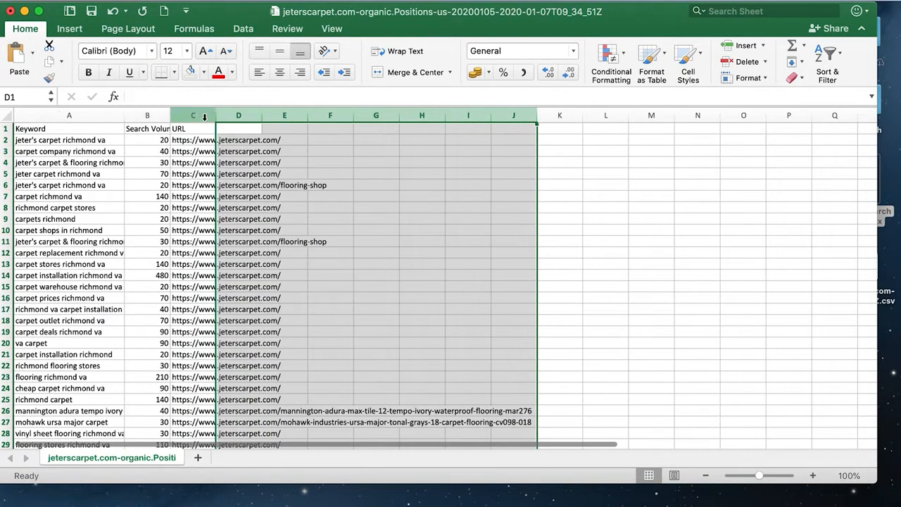
drag(216, 116, 579, 149)
click(147, 116)
click(258, 75)
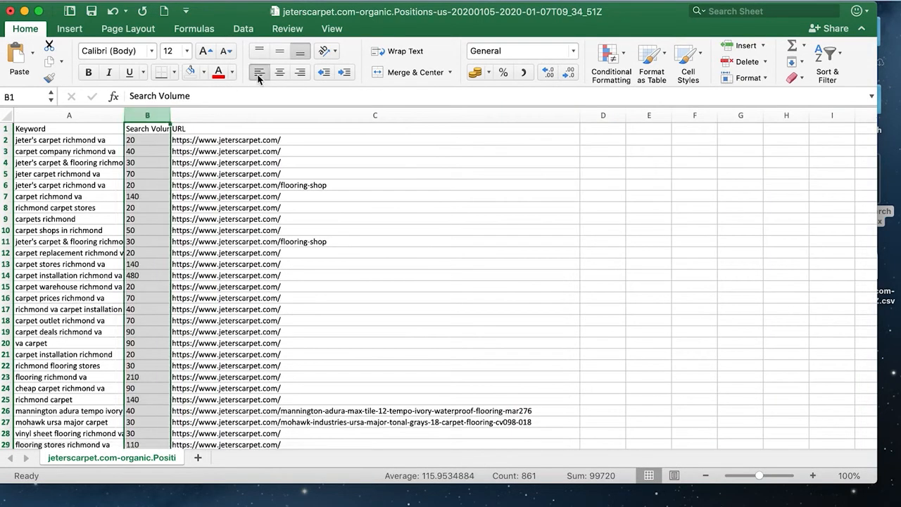
drag(167, 107, 242, 115)
Check which keywords belong to the homepage and flooring-shop URLs, and widen the Keyword column to fit its text
drag(360, 140, 368, 173)
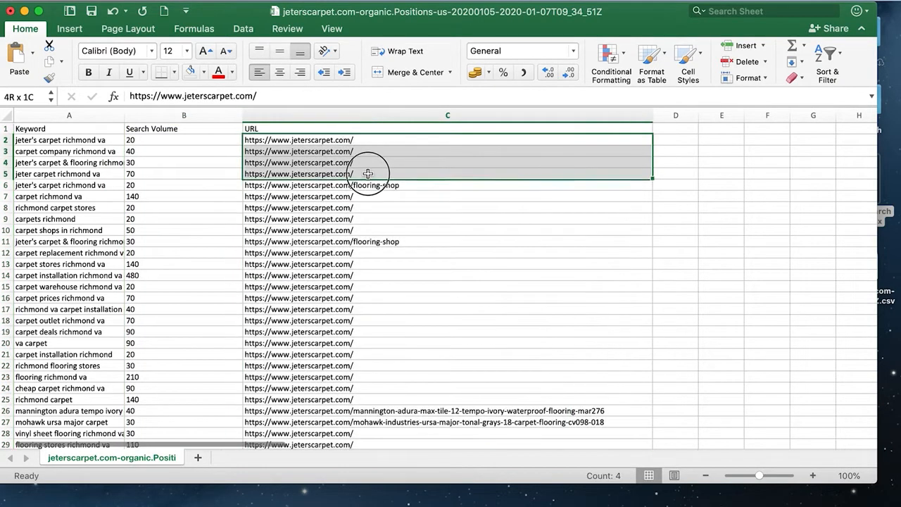
click(370, 185)
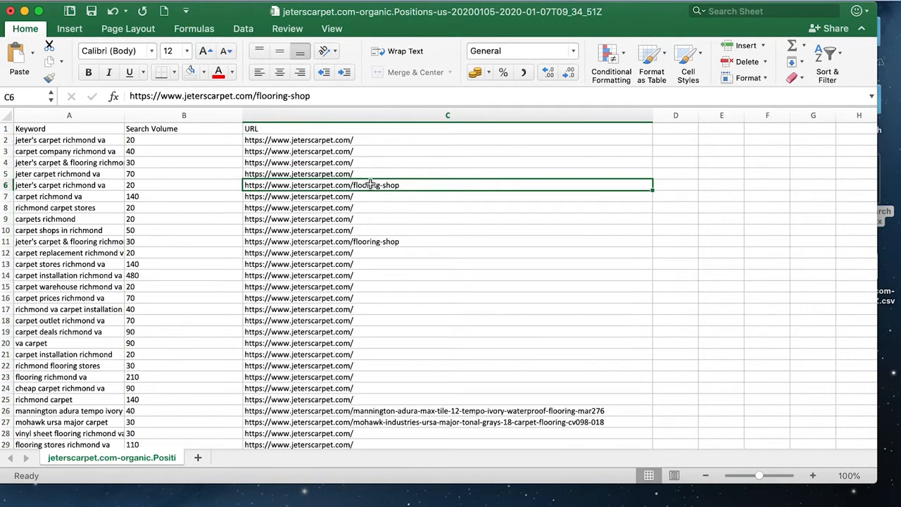
key(Left)
key(Left)
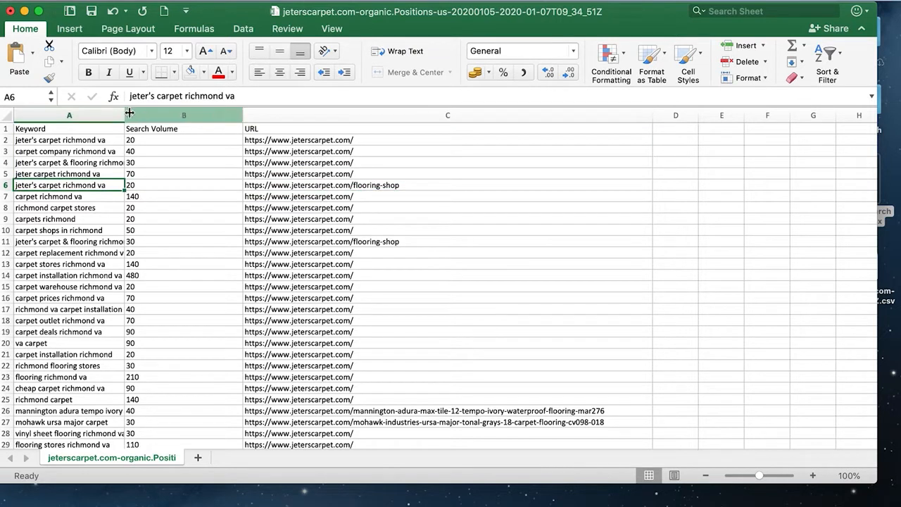
drag(129, 113, 212, 119)
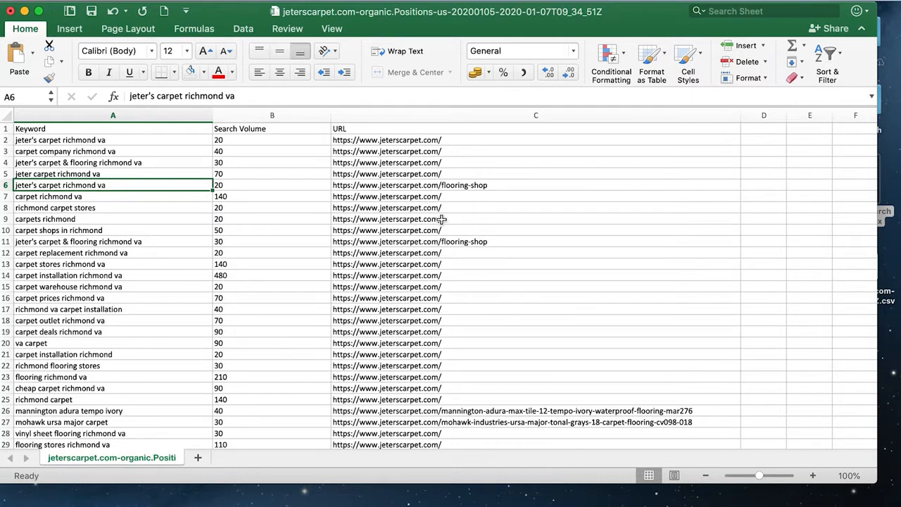
click(454, 242)
key(Left)
key(Left)
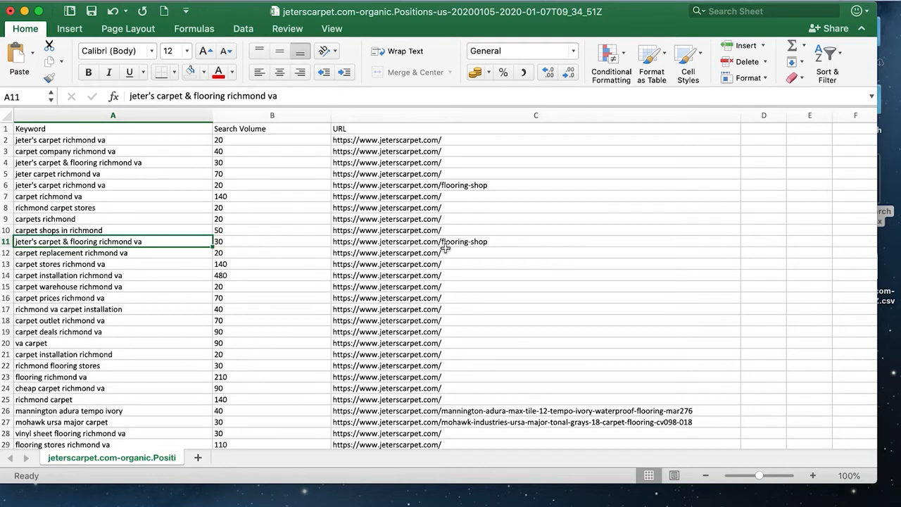
click(446, 243)
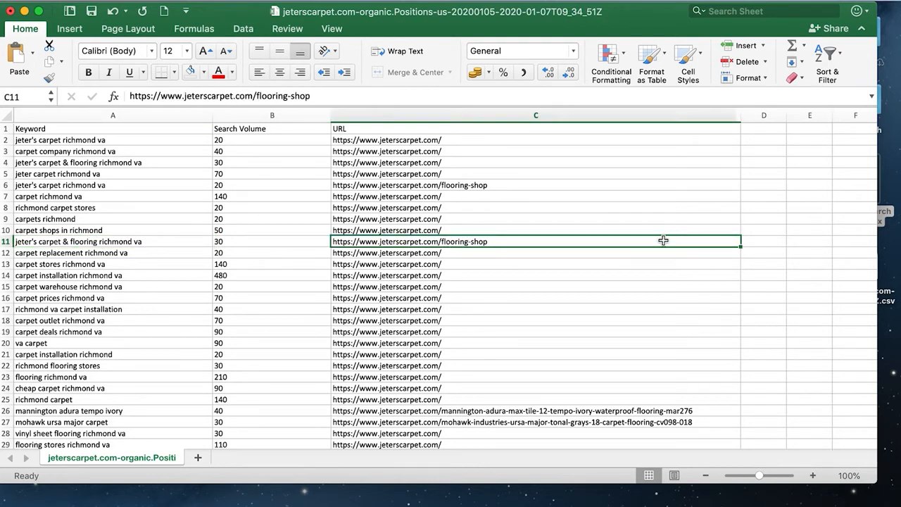
Make the Keyword, Search Volume and URL headings in the first row bold
drag(176, 129, 352, 127)
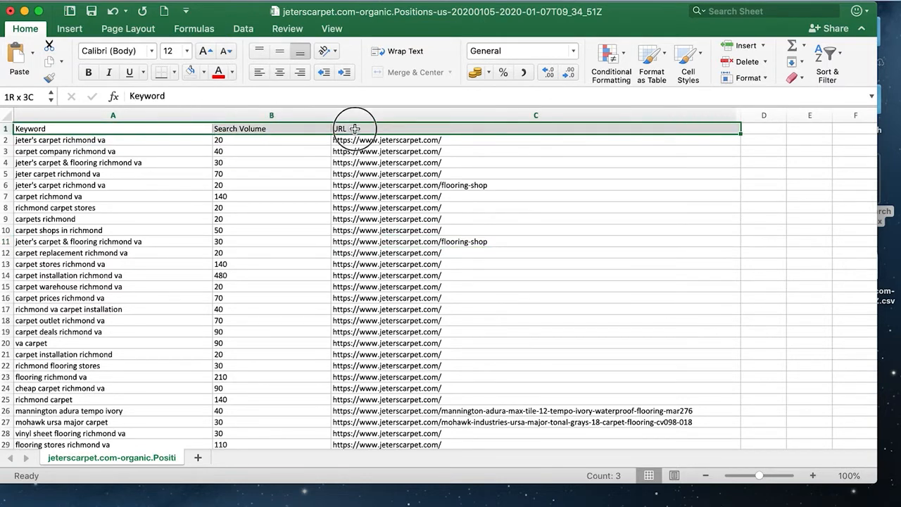
key(super+b)
click(479, 221)
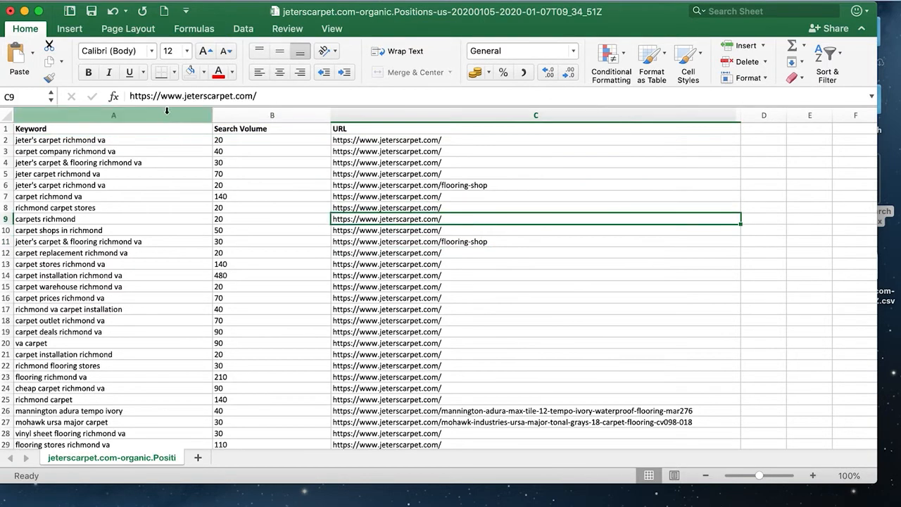
Look through the whole keyword list down to its last row, and expand the workbook window to full screen
click(167, 115)
click(163, 286)
scroll(163, 289, down, 20)
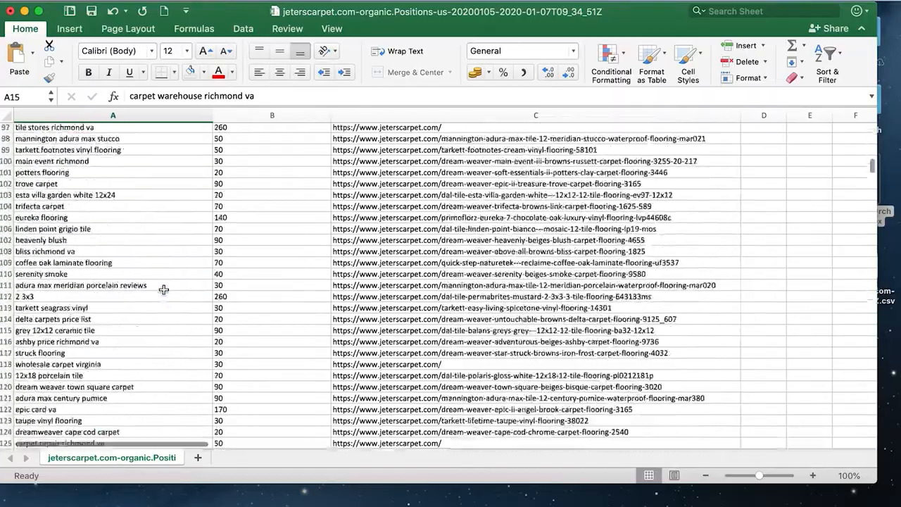
scroll(164, 289, down, 20)
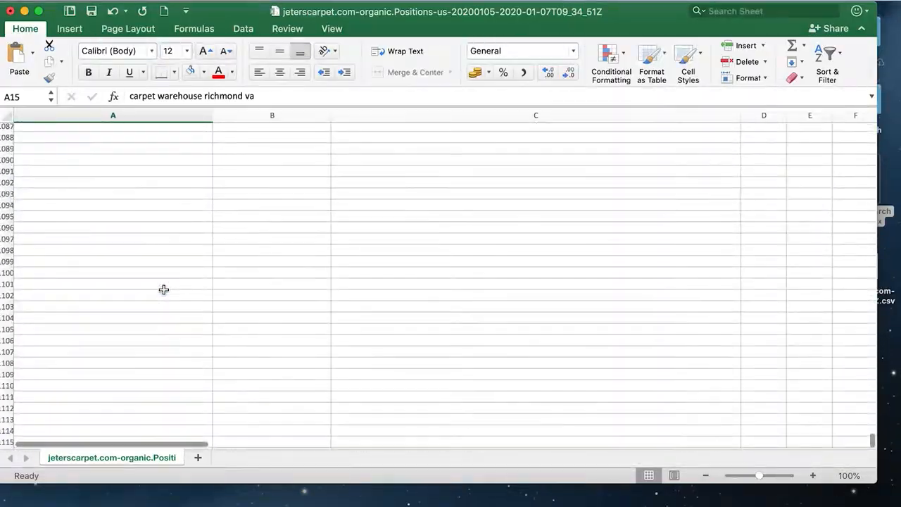
scroll(163, 290, up, 15)
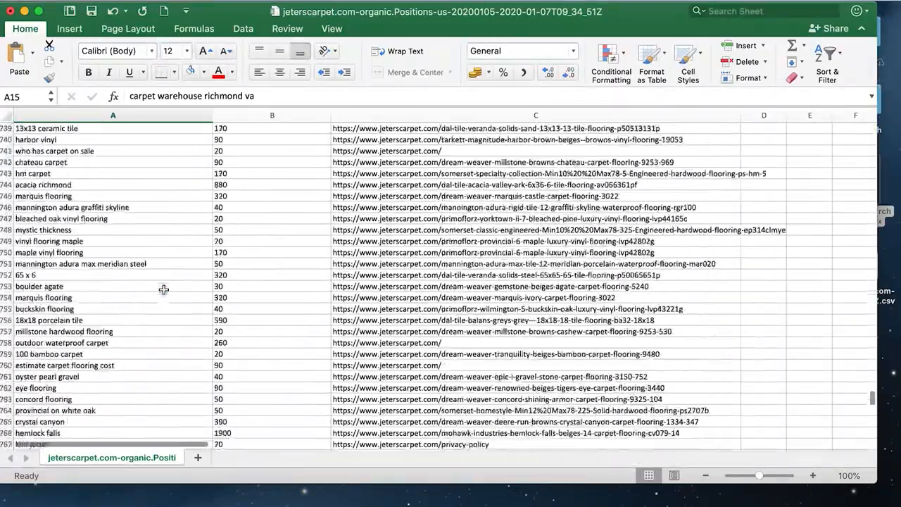
scroll(164, 290, down, 6)
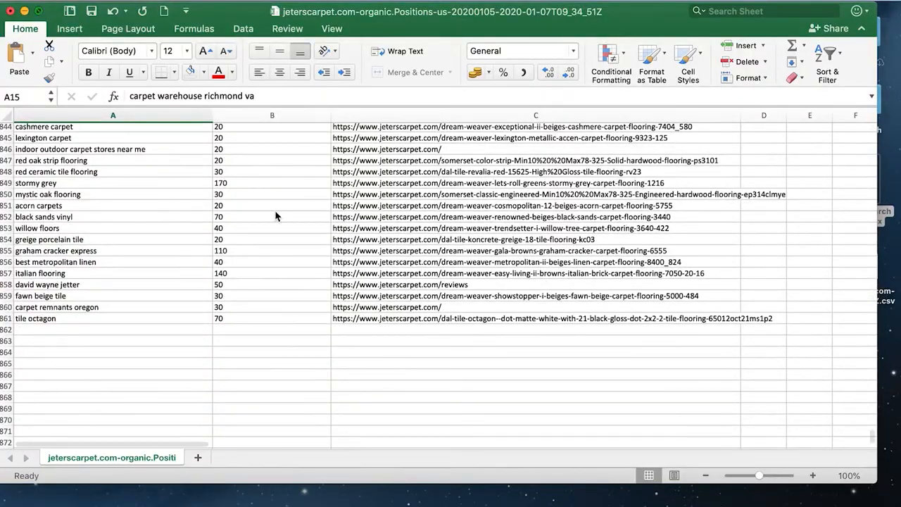
click(38, 11)
scroll(168, 189, up, 10)
scroll(168, 189, up, 20)
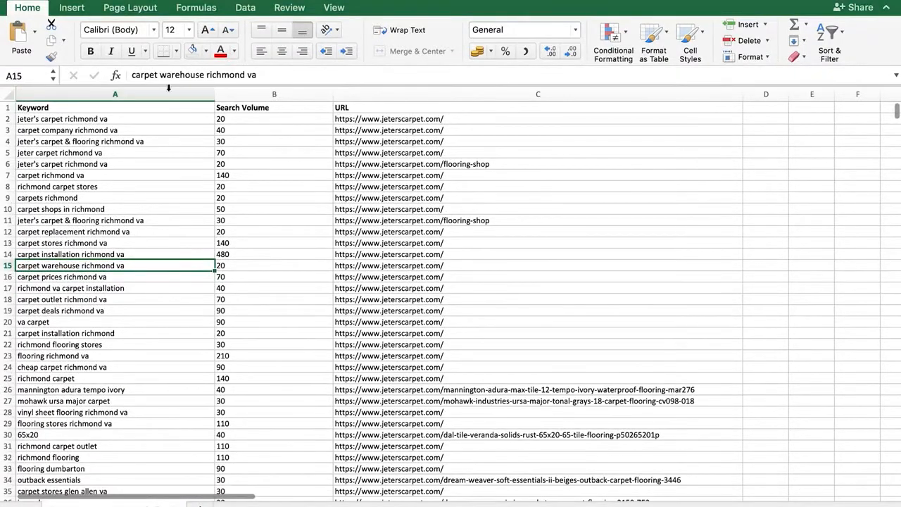
Add a filter to the Keyword column
click(157, 94)
click(246, 10)
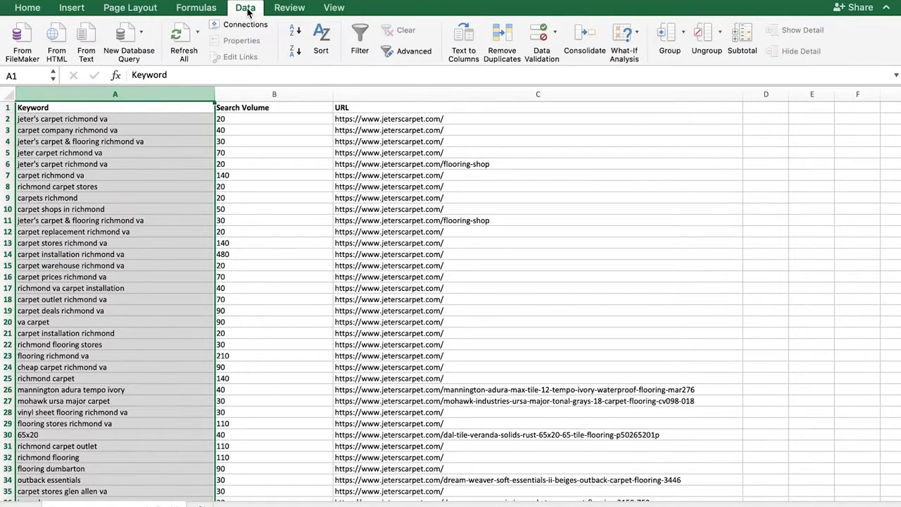
click(357, 36)
click(355, 34)
click(355, 33)
click(252, 151)
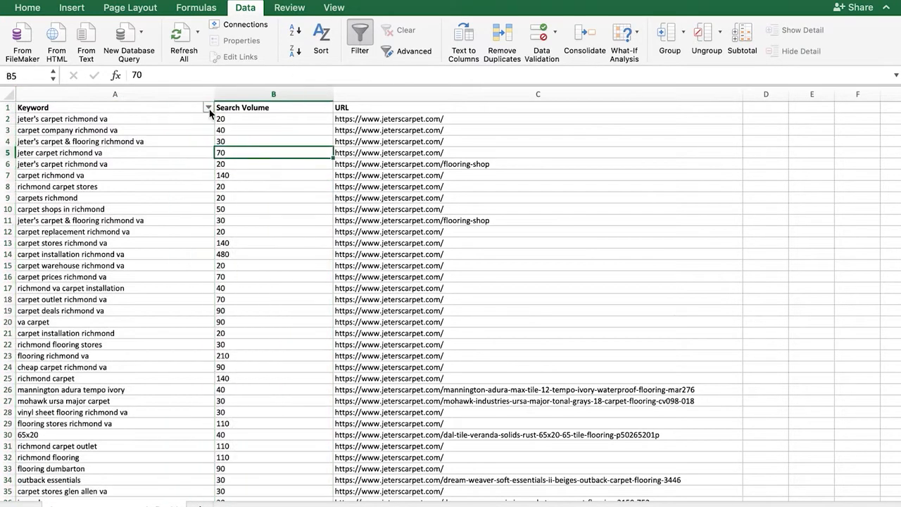
Filter the Keyword column to show only entries that contain "carpet"
click(209, 108)
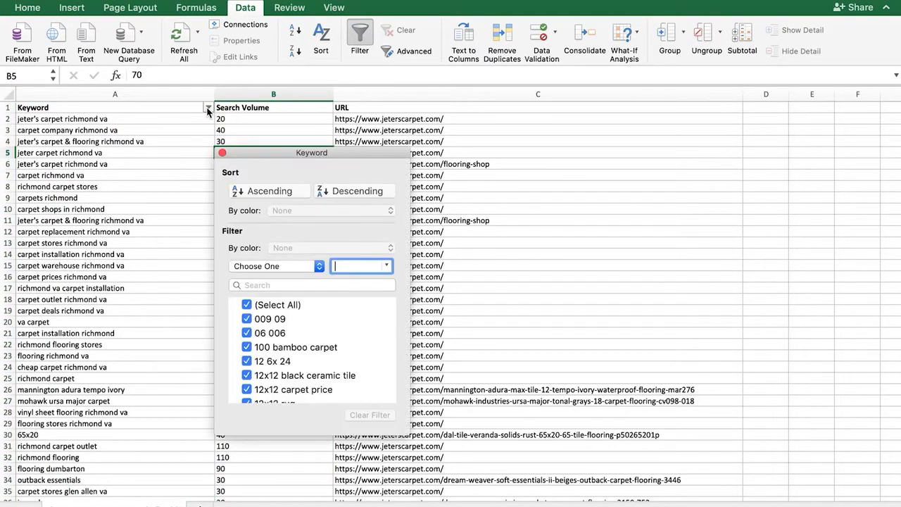
click(292, 267)
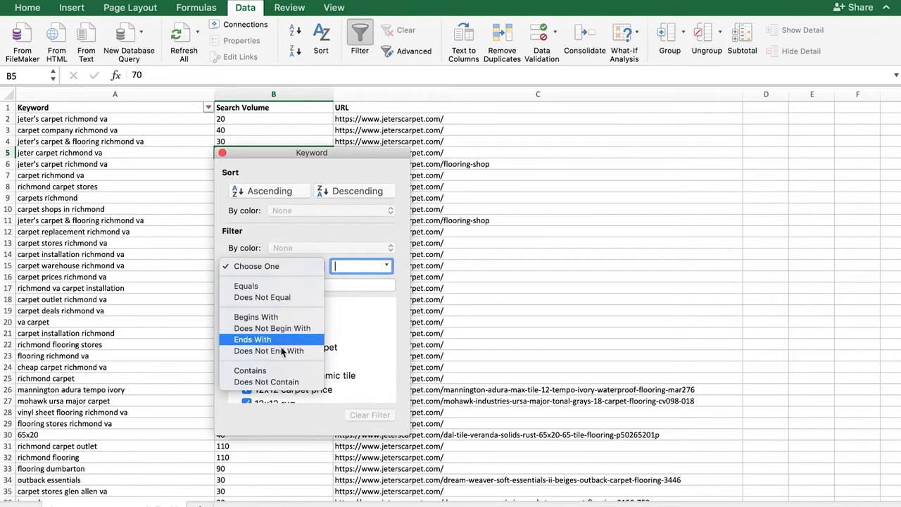
click(257, 373)
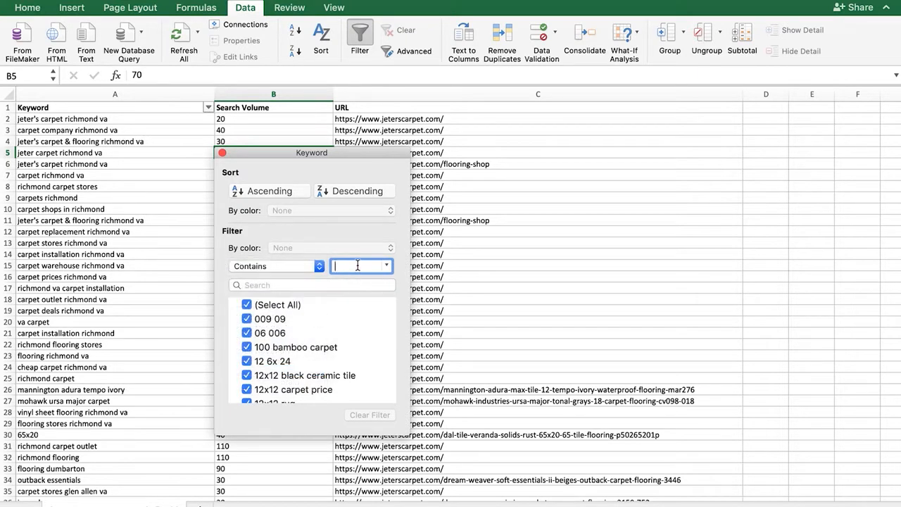
text(carpet)
click(489, 280)
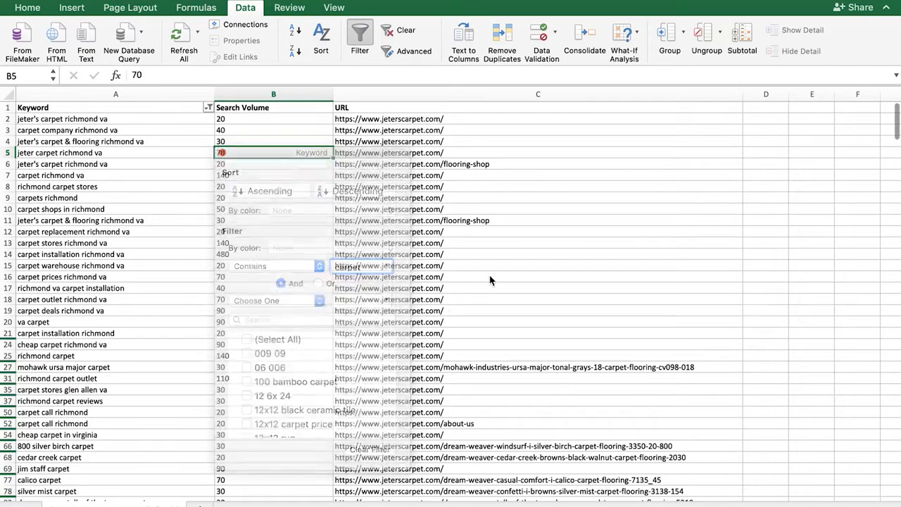
Examine the filtered carpet keywords, looking for ones that include the competitor's brand name "jeter"
scroll(139, 282, down, 3)
scroll(139, 281, down, 10)
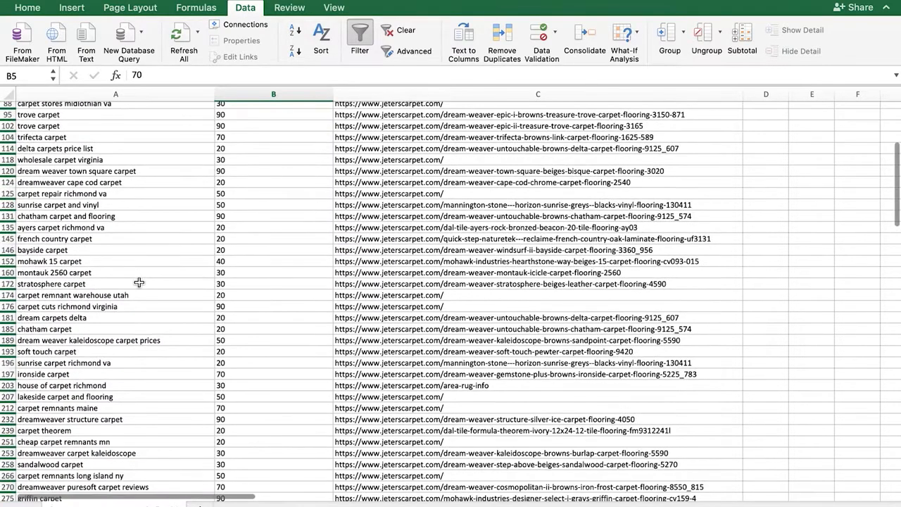
scroll(139, 282, up, 15)
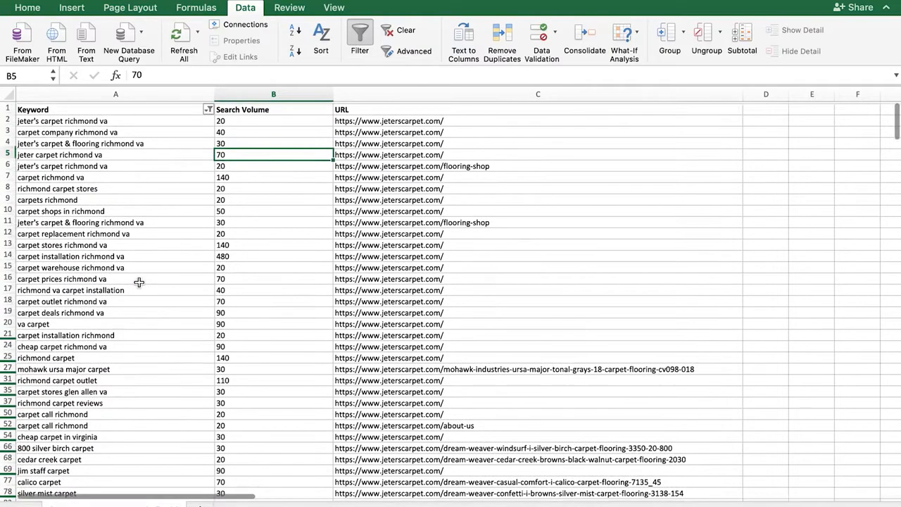
scroll(120, 233, down, 5)
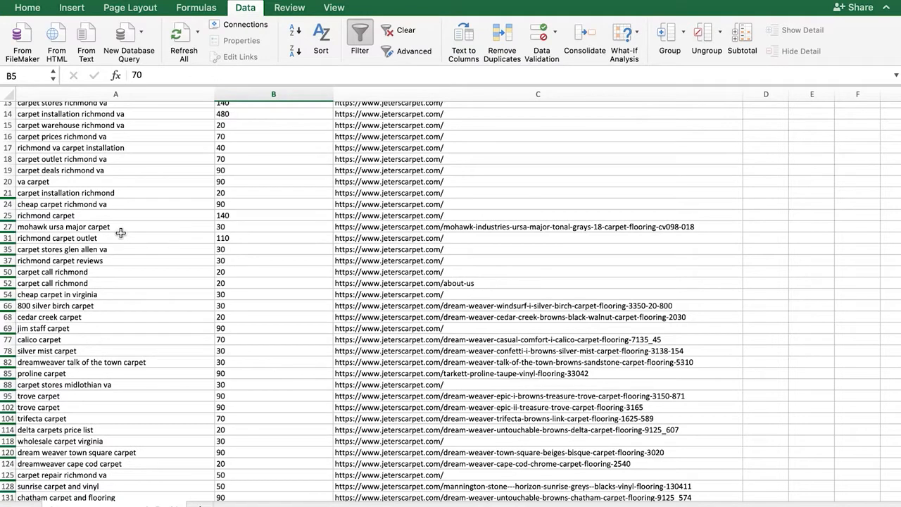
scroll(120, 233, up, 5)
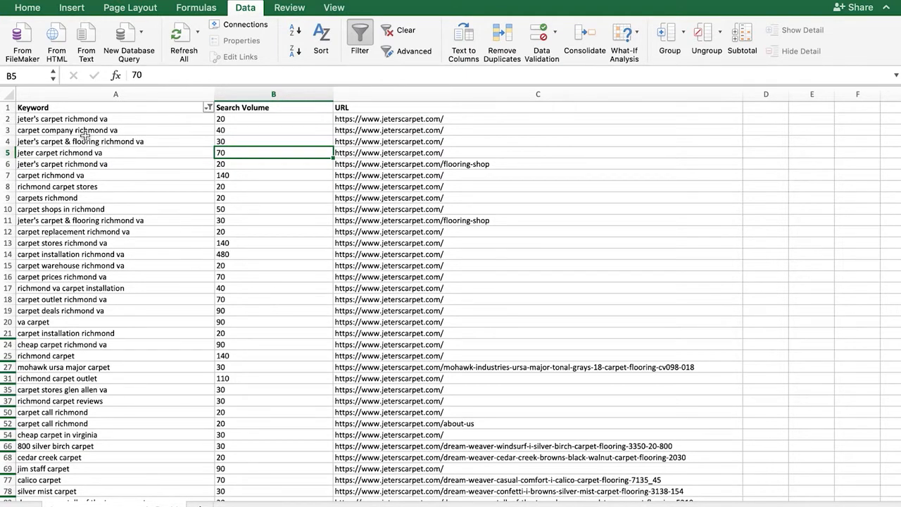
drag(69, 141, 70, 165)
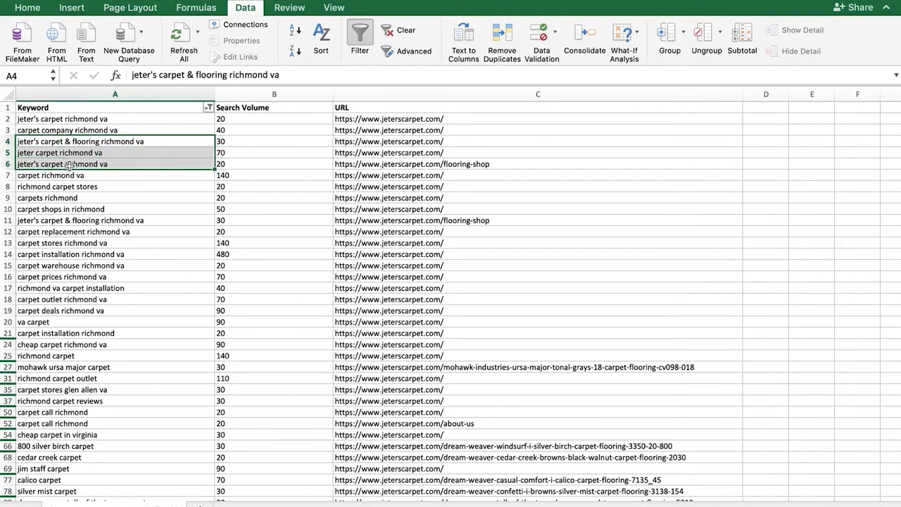
double_click(25, 152)
double_click(23, 152)
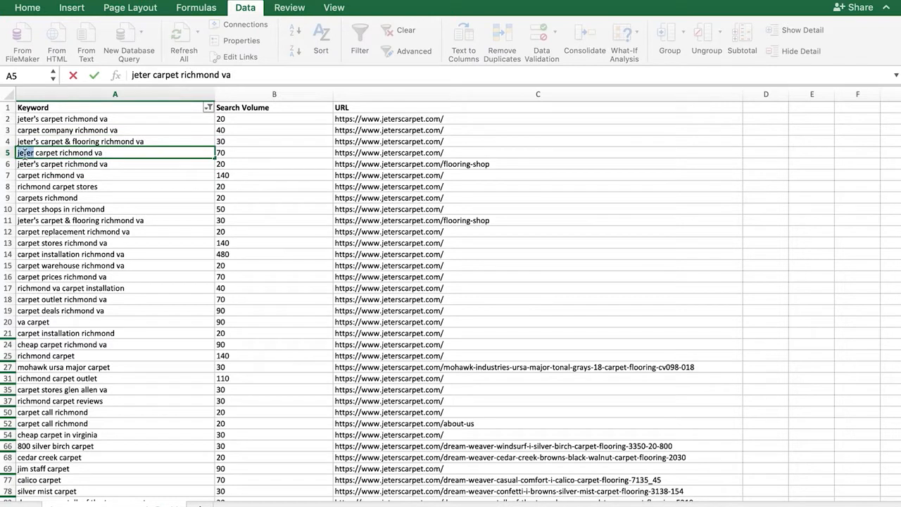
click(73, 226)
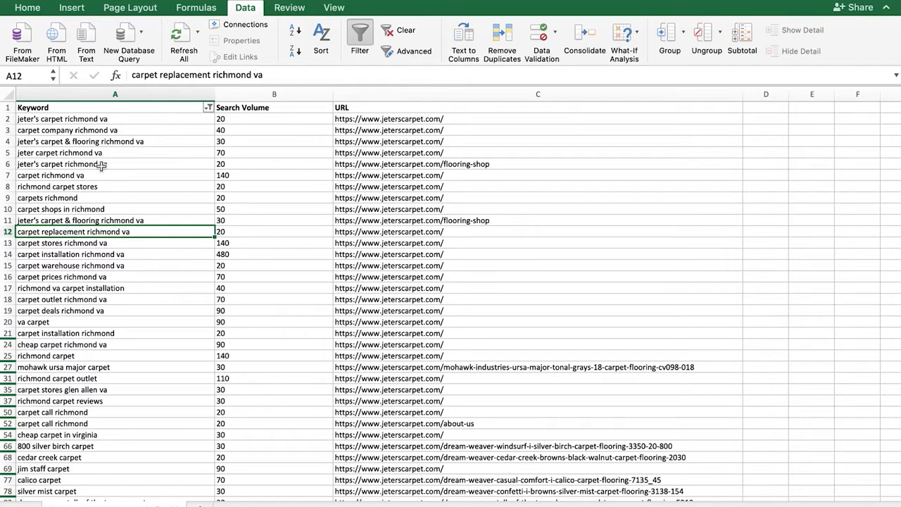
Add a second condition to the Keyword filter that excludes entries containing "jeter"
click(207, 107)
click(285, 301)
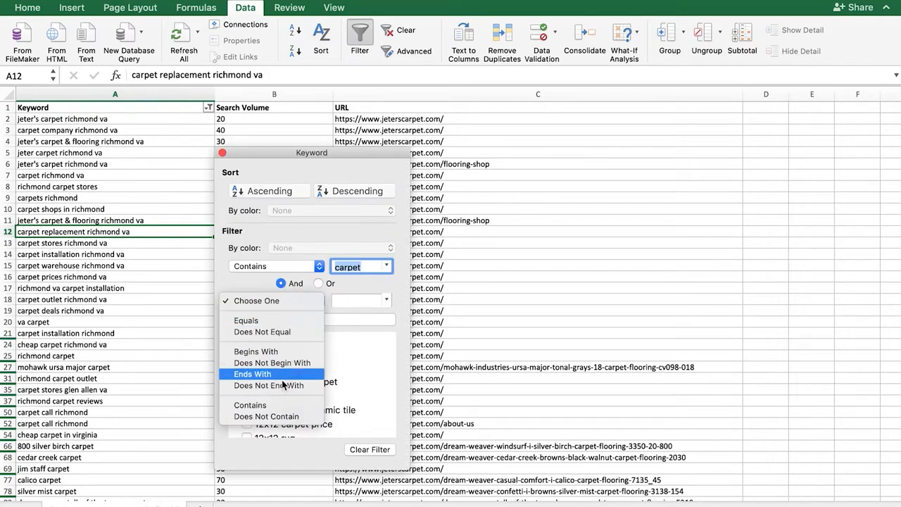
click(277, 416)
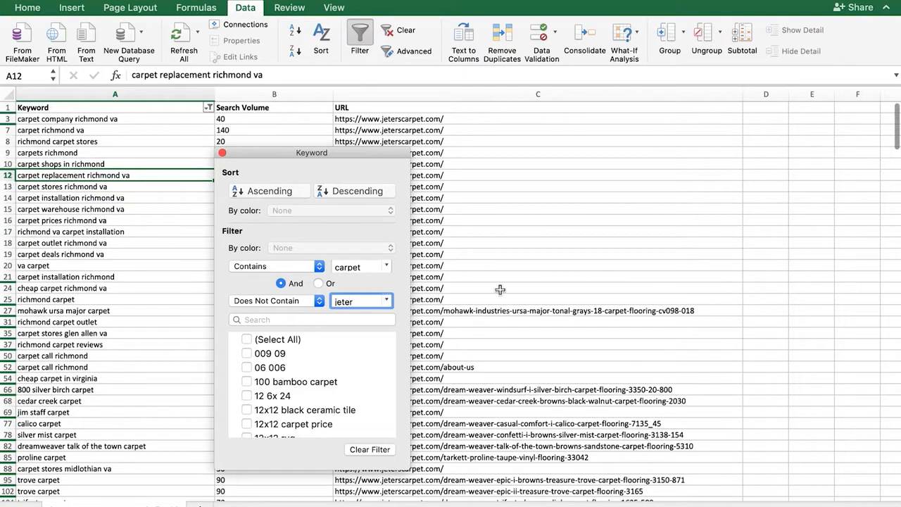
click(500, 289)
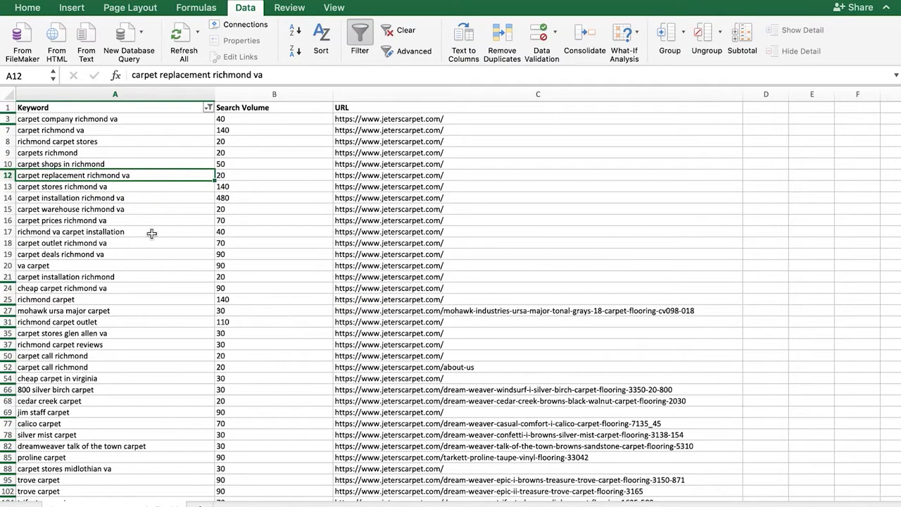
click(209, 108)
click(362, 300)
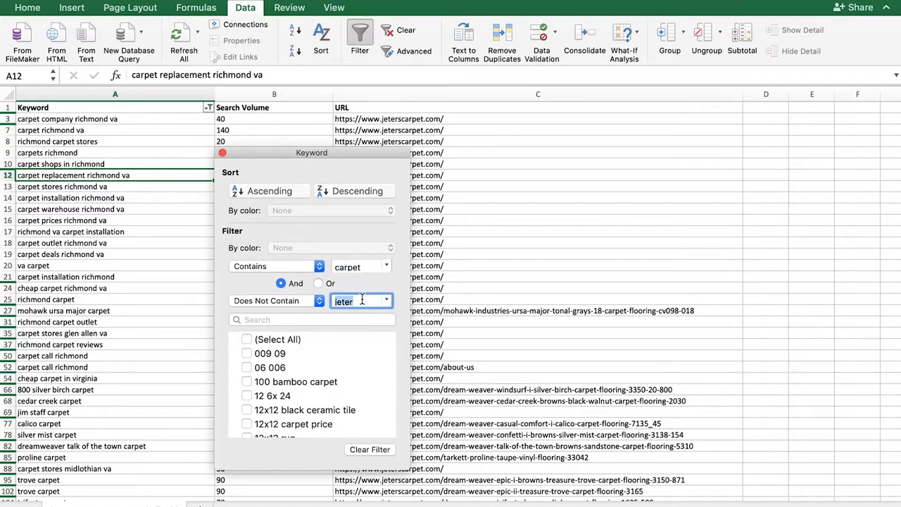
click(488, 261)
drag(141, 119, 169, 497)
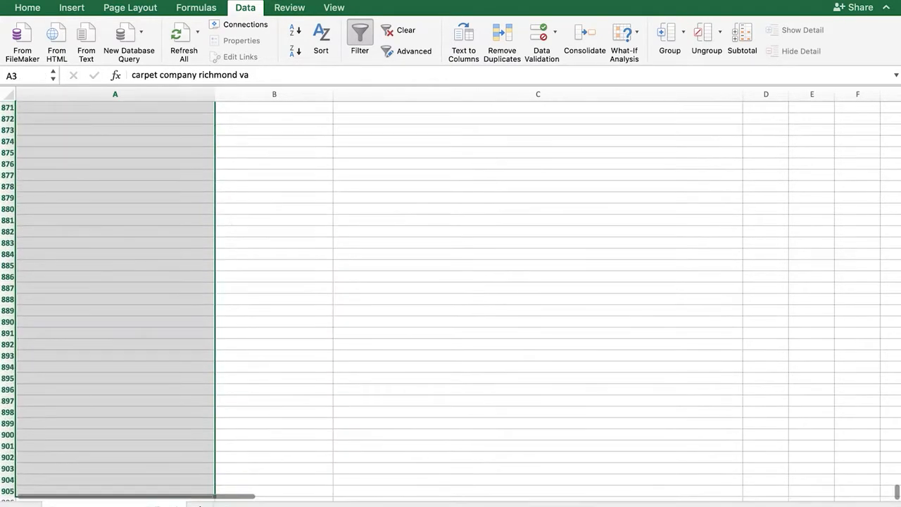
scroll(499, 312, up, 10)
scroll(498, 312, up, 15)
click(295, 232)
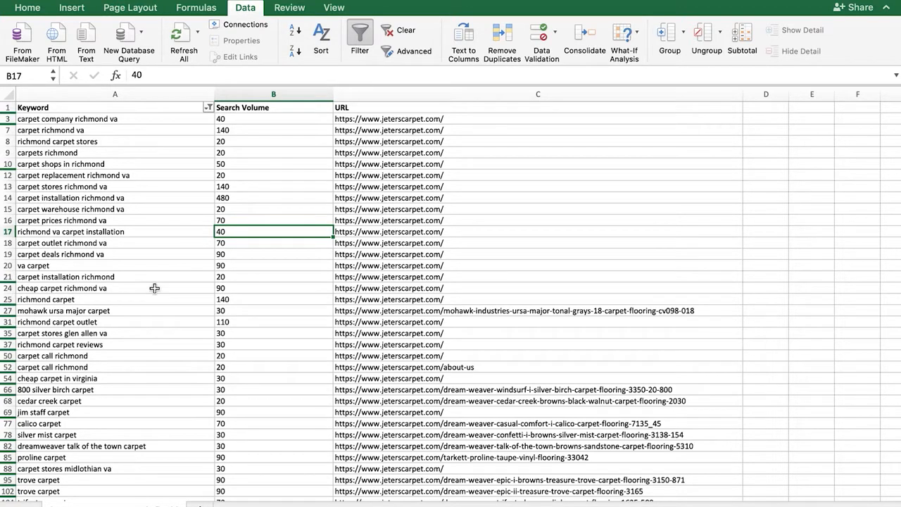
Delete the row for the product-specific keyword "mohawk ursa major carpet"
click(6, 311)
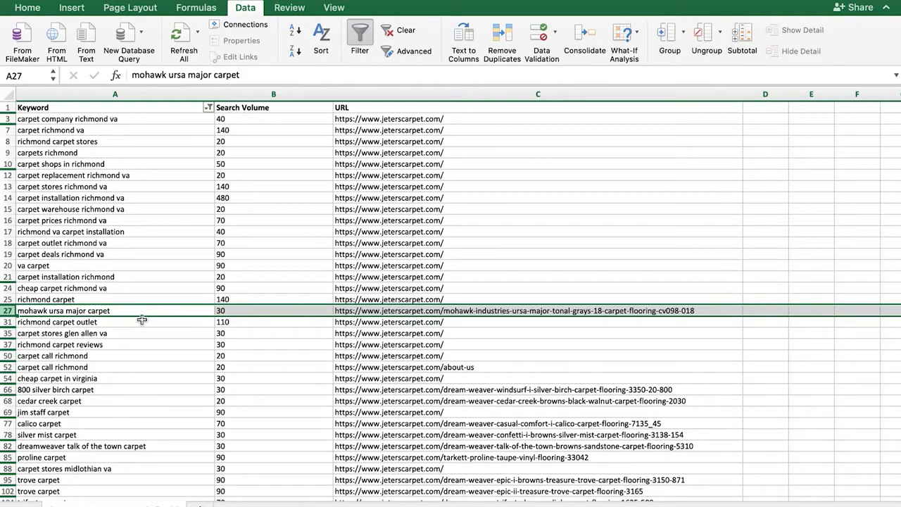
right_click(8, 311)
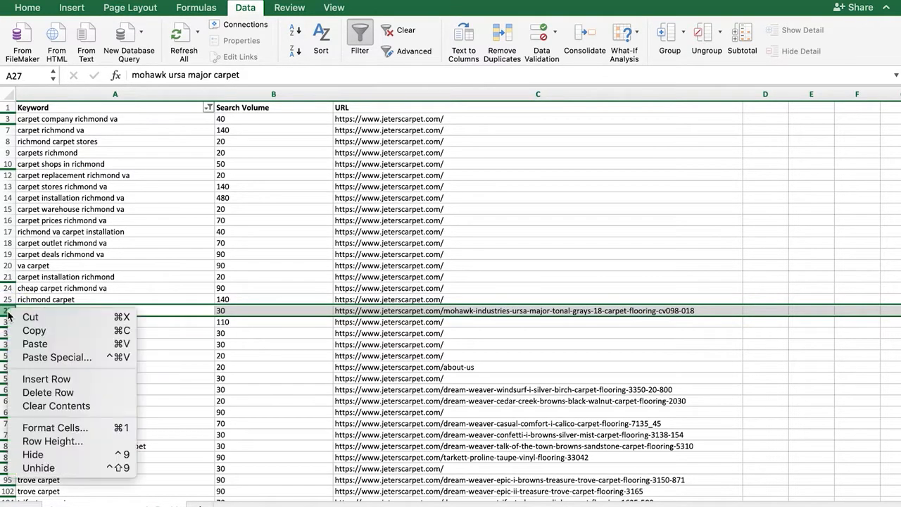
click(46, 388)
click(56, 321)
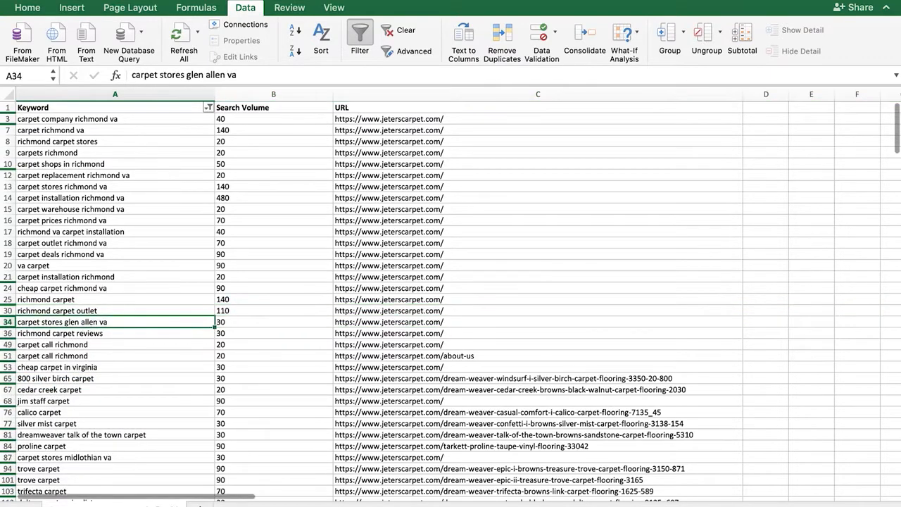
Examine the remaining filtered keywords and their URLs for terms that refer to specific carpet products rather than local searches
scroll(451, 282, up, 2)
scroll(619, 433, up, 1)
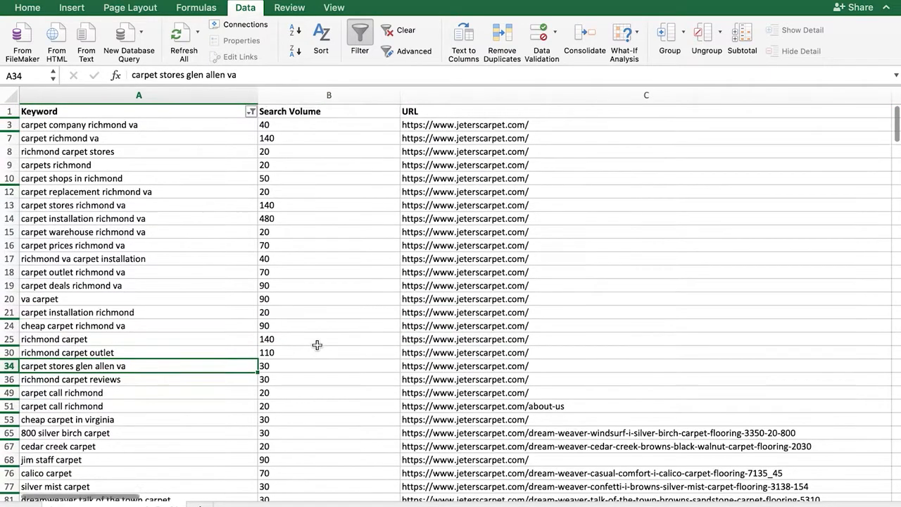
scroll(157, 237, down, 4)
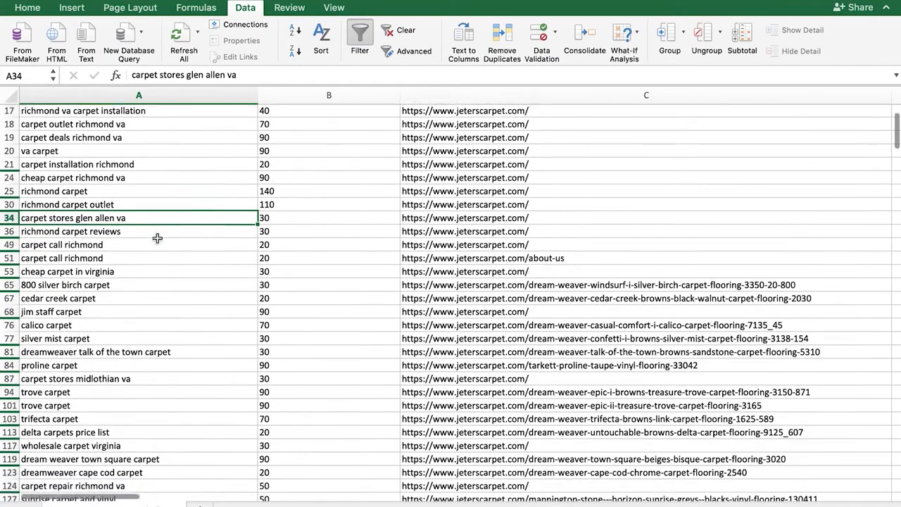
scroll(158, 238, down, 3)
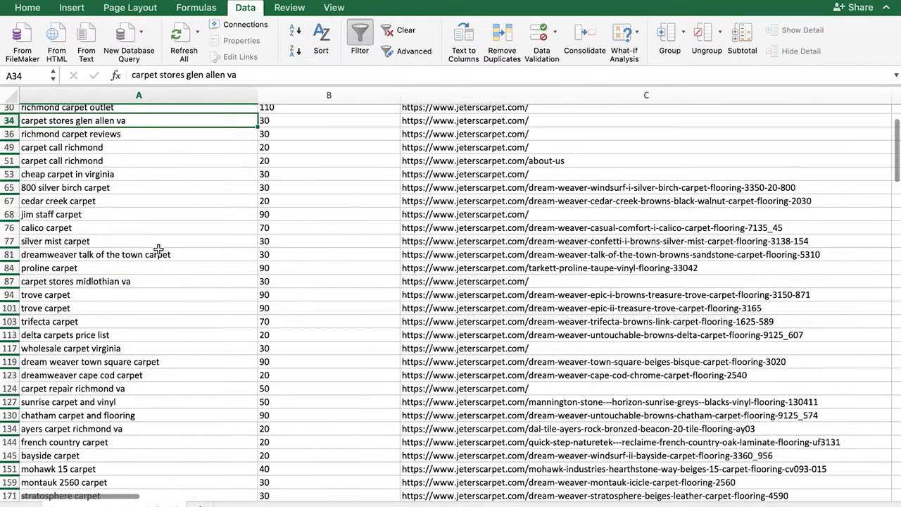
scroll(159, 249, down, 2)
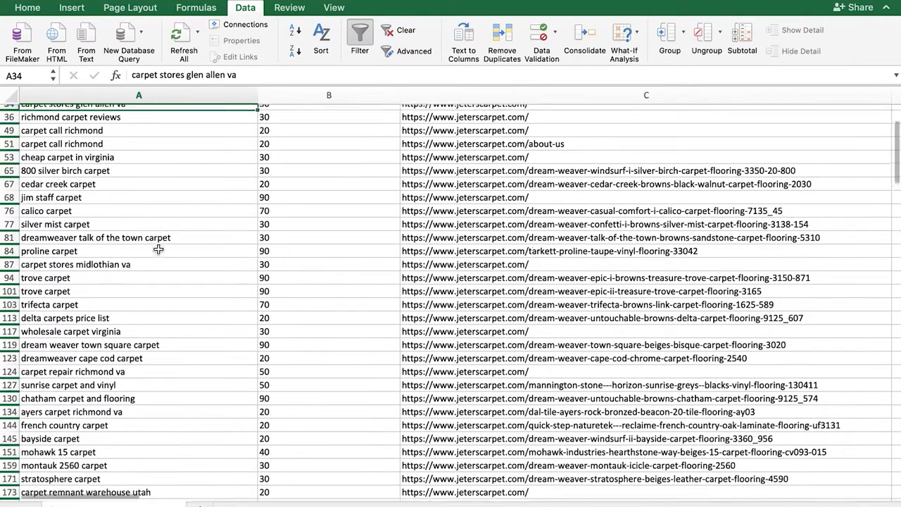
scroll(159, 250, down, 5)
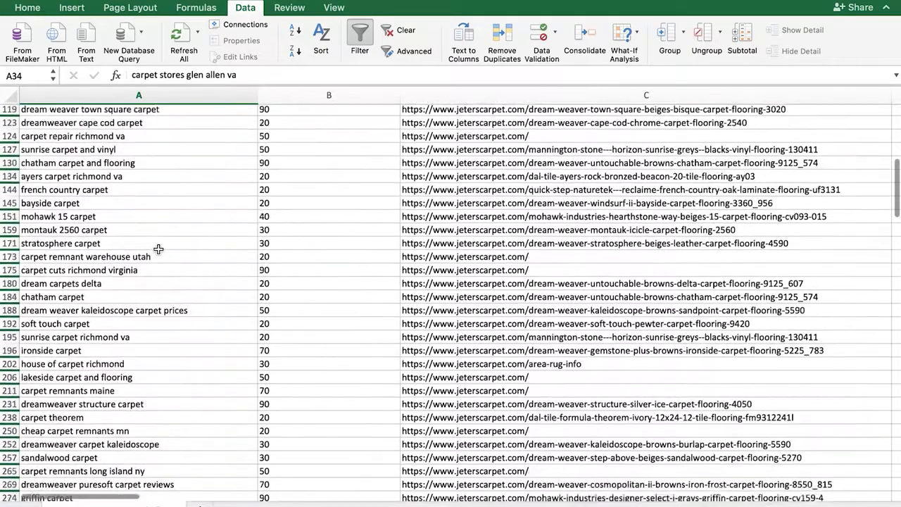
scroll(158, 249, up, 10)
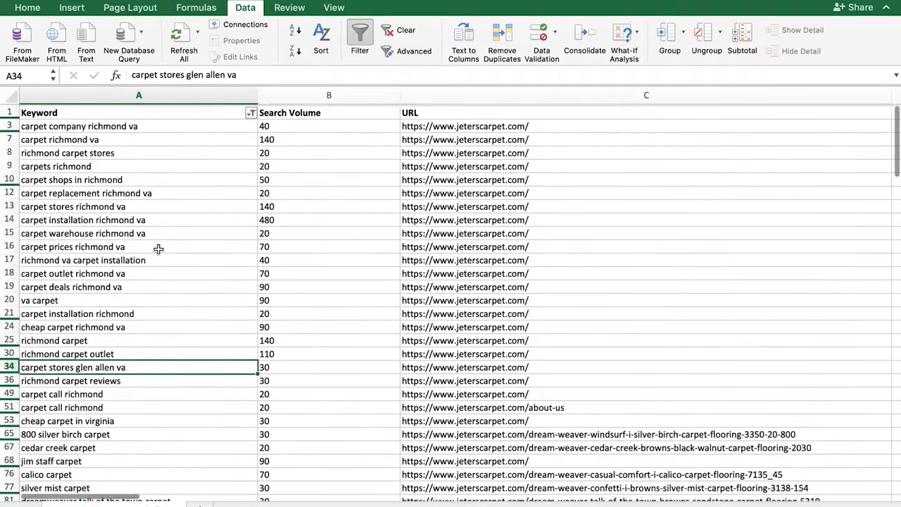
click(147, 124)
mouse_move(146, 124)
mouse_down()
mouse_move(248, 223)
mouse_move(292, 232)
mouse_move(264, 312)
mouse_move(280, 414)
mouse_up()
scroll(272, 409, down, 3)
scroll(271, 408, down, 2)
scroll(348, 357, up, 5)
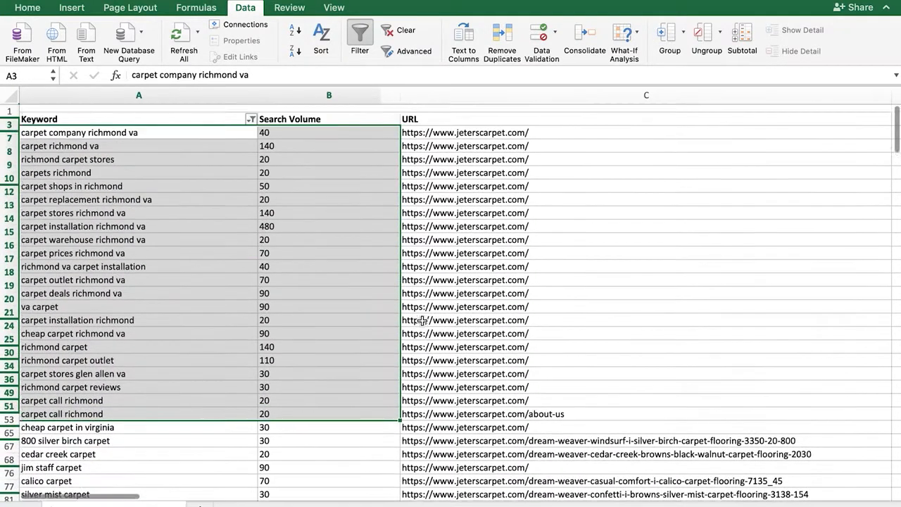
scroll(523, 244, down, 5)
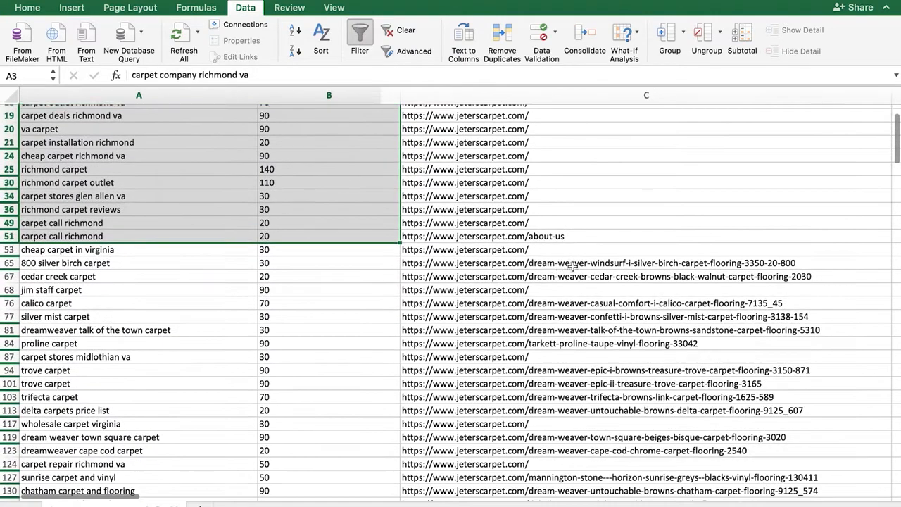
drag(574, 264, 574, 277)
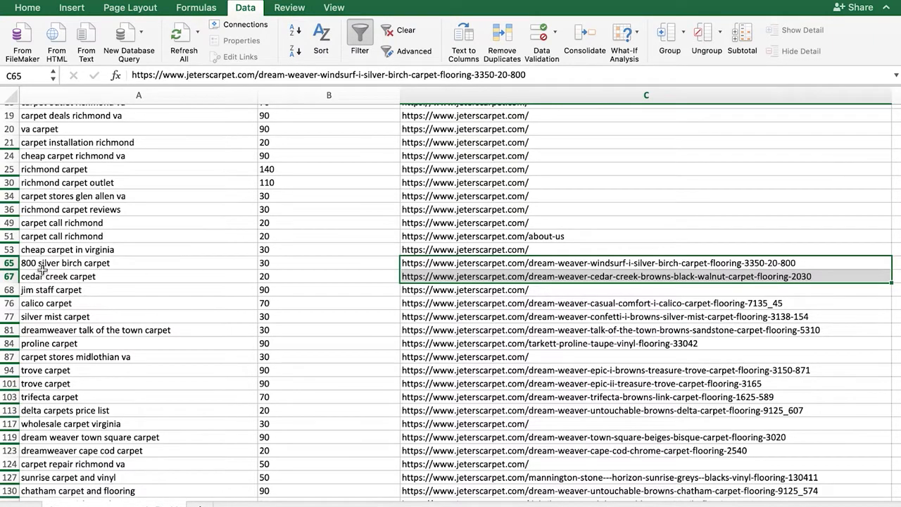
Delete the rows for the keywords "800 silver birch carpet" and "cedar creek carpet"
drag(4, 261, 7, 263)
right_click(8, 262)
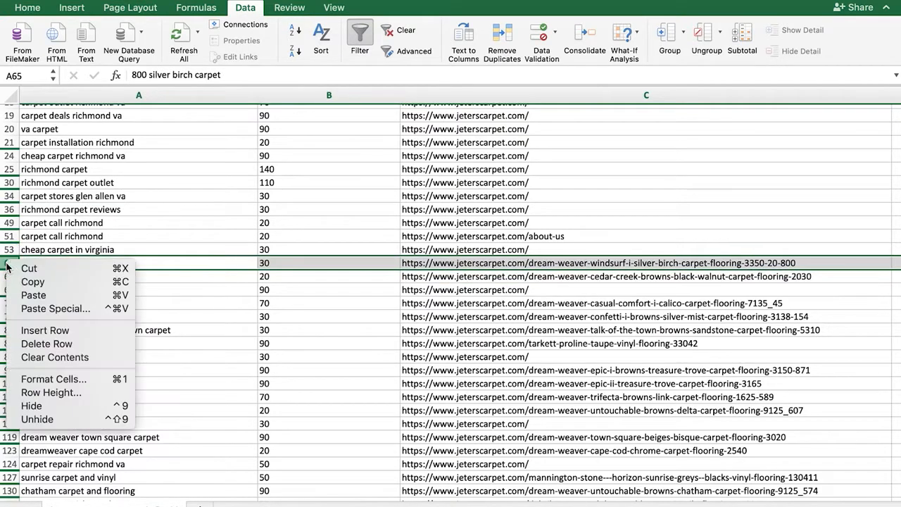
click(50, 342)
click(6, 263)
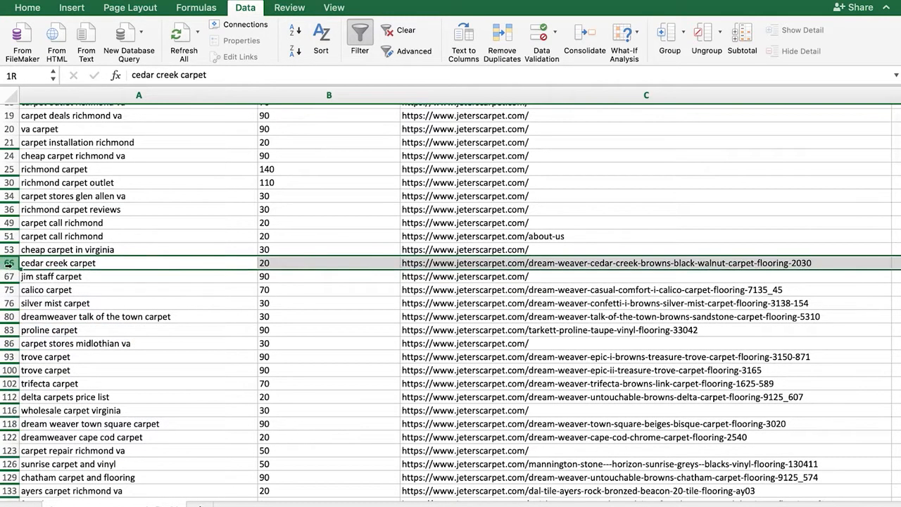
right_click(3, 262)
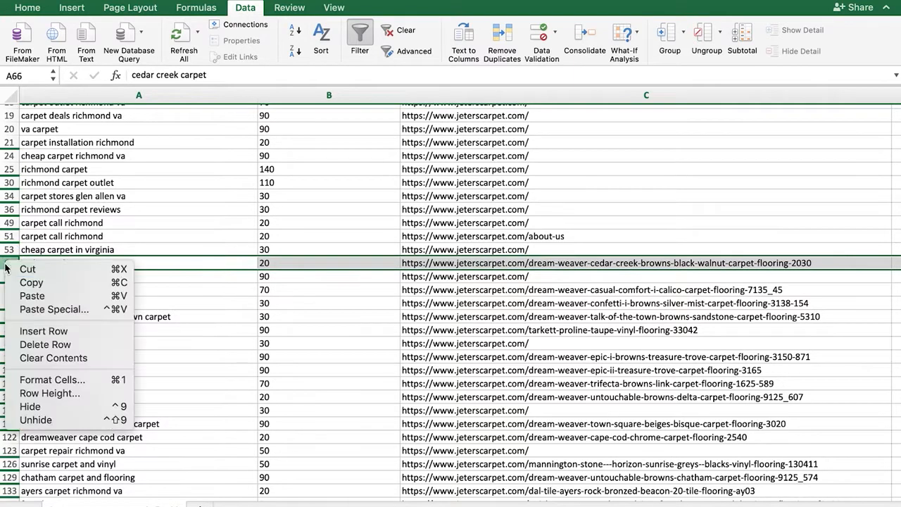
click(52, 344)
Delete the two "trove carpet" rows together with the "trifecta carpet" row
scroll(388, 332, down, 2)
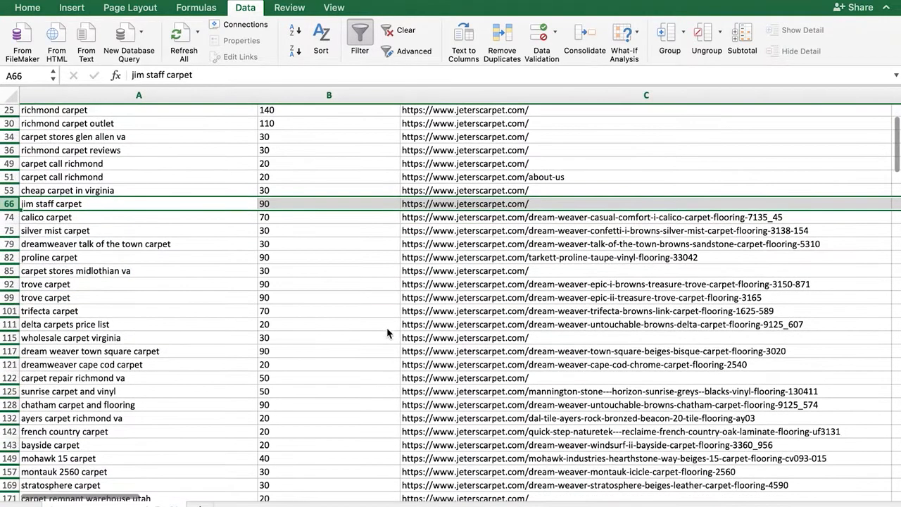
drag(545, 284, 554, 325)
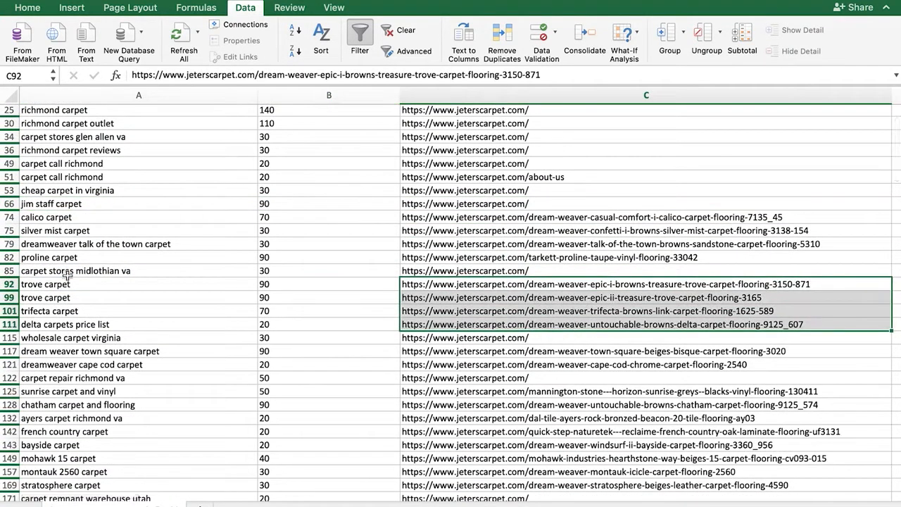
drag(61, 283, 62, 310)
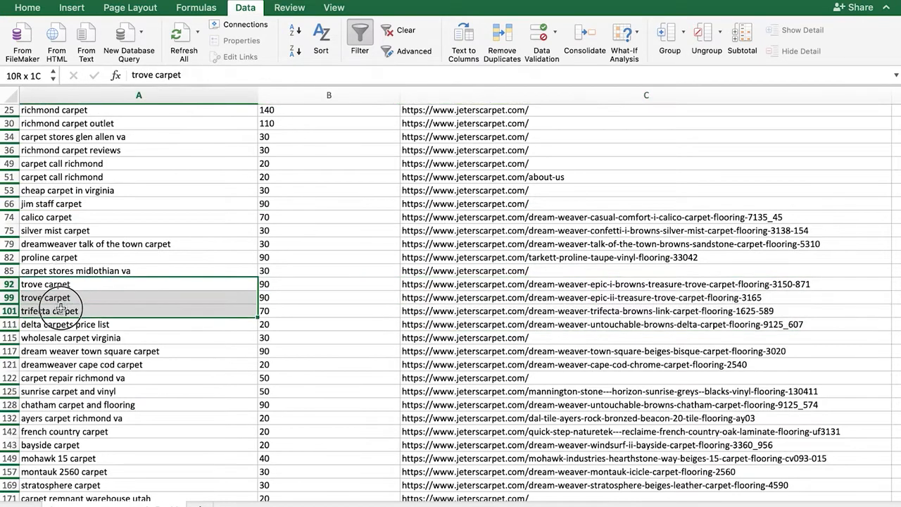
right_click(11, 287)
click(10, 287)
drag(9, 286, 8, 312)
right_click(9, 314)
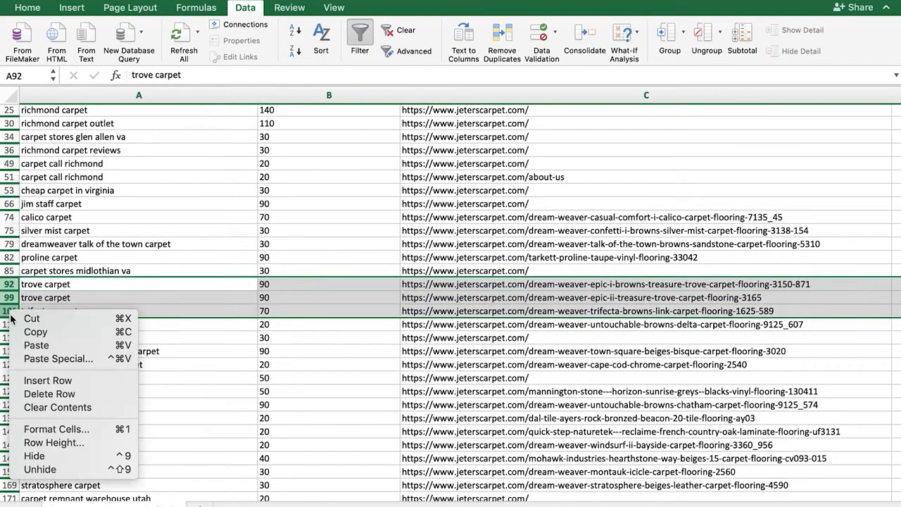
click(53, 394)
Copy all filtered keywords with their search volumes from columns A and B, starting at "carpet company richmond va"
scroll(425, 310, up, 7)
drag(537, 177, 535, 275)
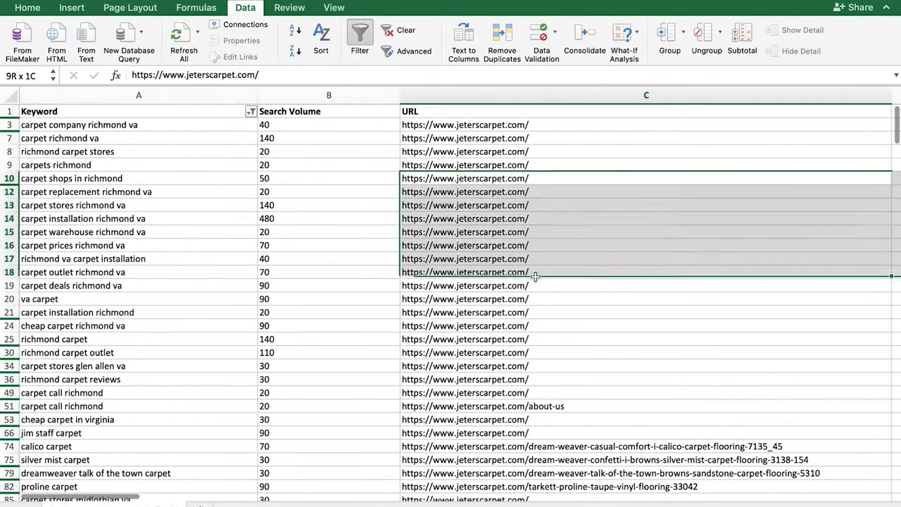
scroll(536, 277, down, 10)
scroll(536, 276, up, 10)
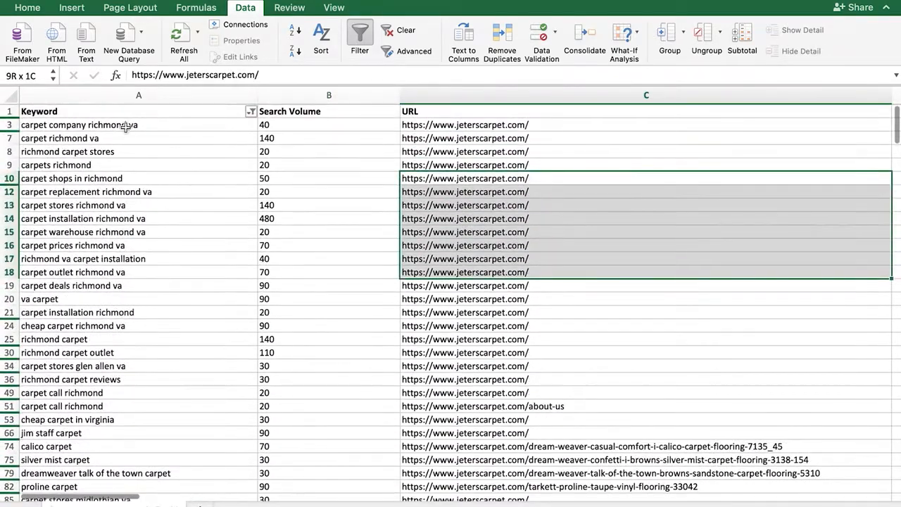
drag(127, 128, 286, 354)
key(cmd+c)
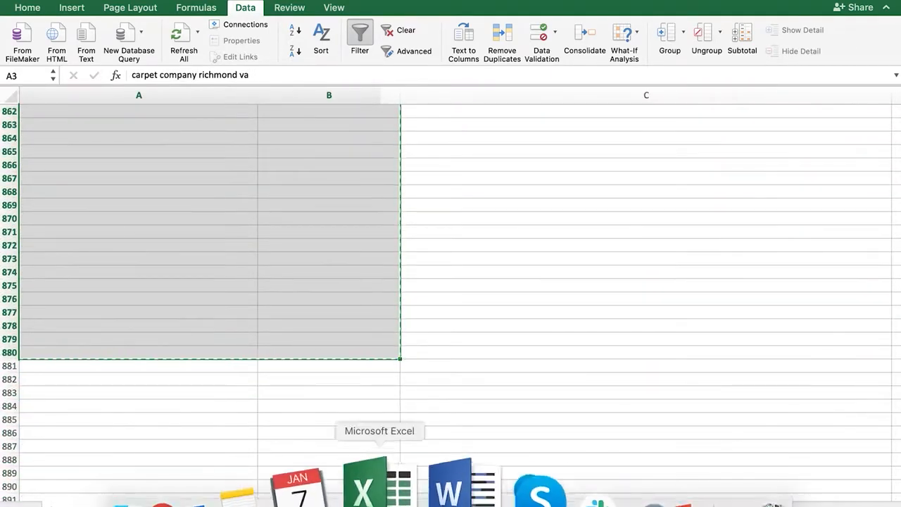
Switch to the keyword research workbook and paste the copied keywords and volumes into its second sheet from cell B55, below the existing list
right_click(403, 501)
click(437, 324)
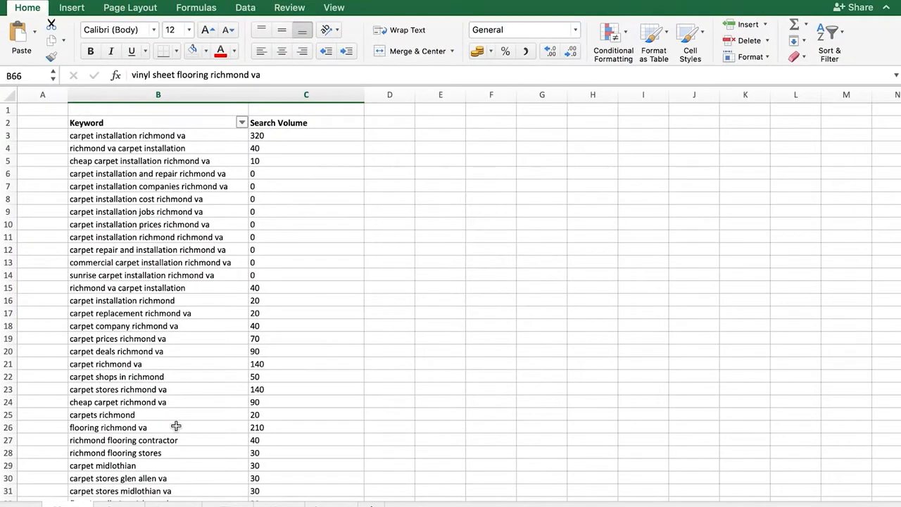
click(118, 504)
scroll(177, 393, down, 10)
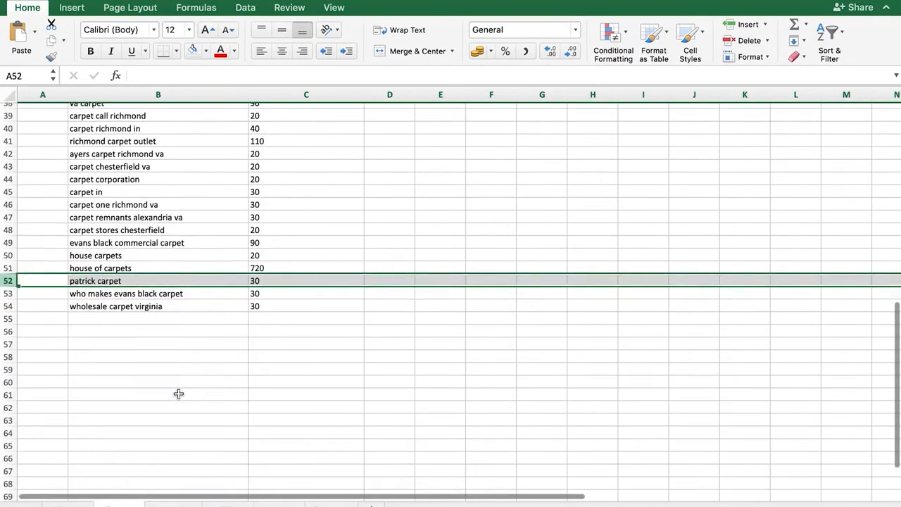
click(171, 321)
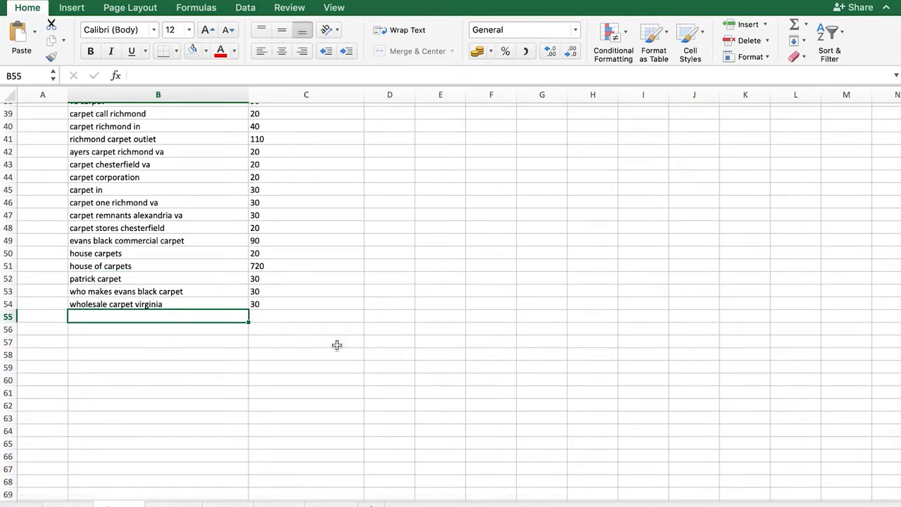
key(cmd+v)
Look through the pasted keywords and return to the workbook with the competitor's exported keywords
scroll(336, 345, down, 20)
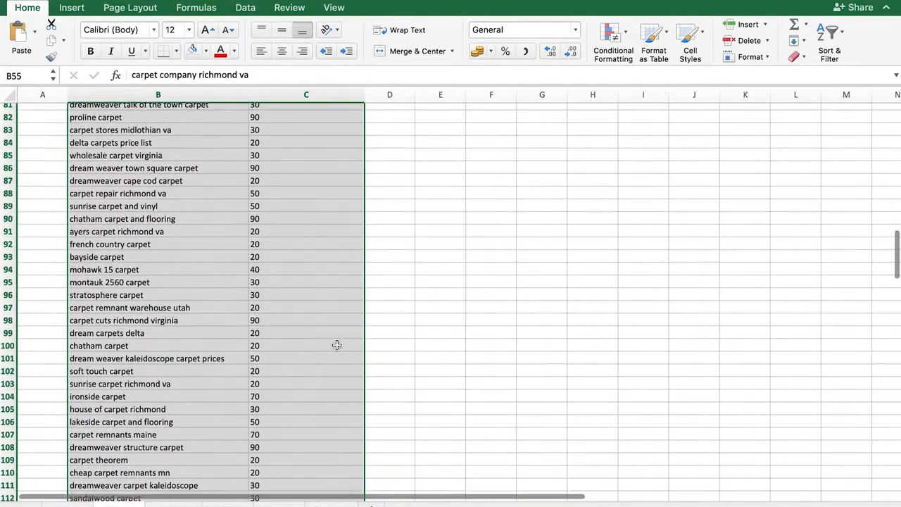
scroll(337, 345, down, 10)
scroll(336, 345, up, 15)
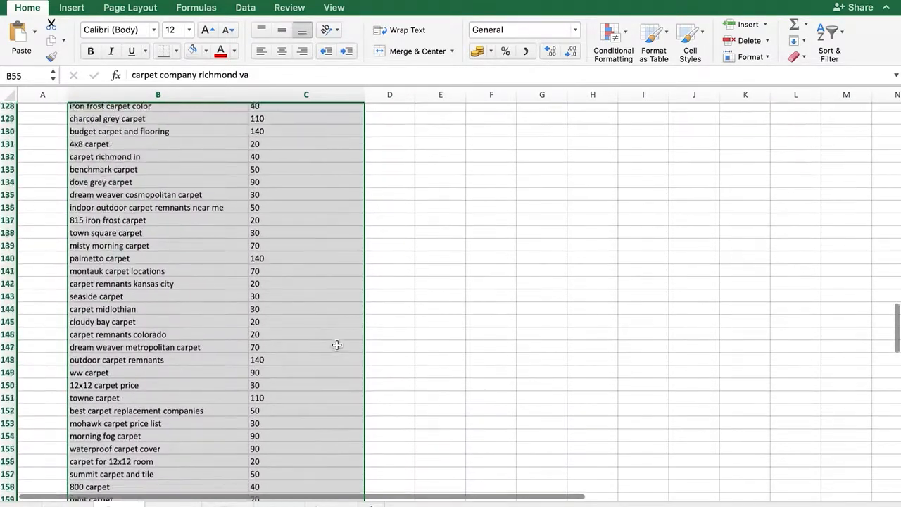
scroll(337, 345, up, 20)
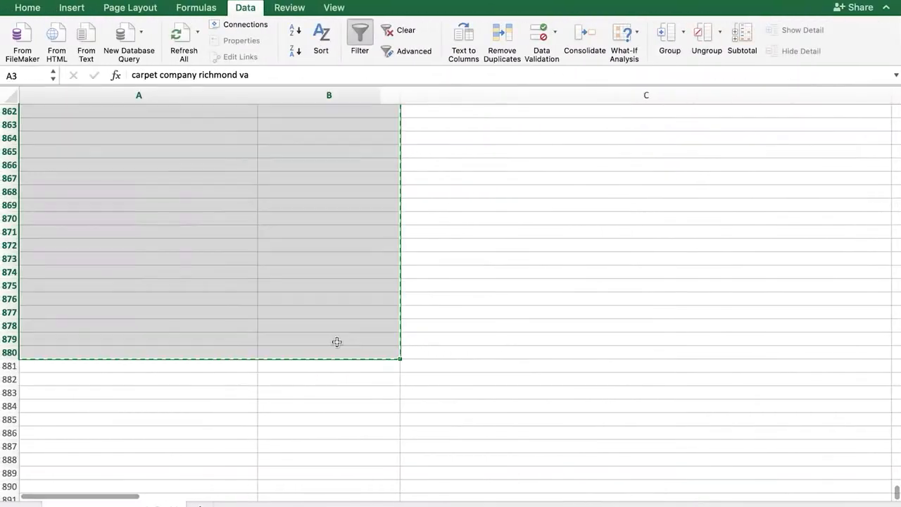
scroll(337, 342, up, 20)
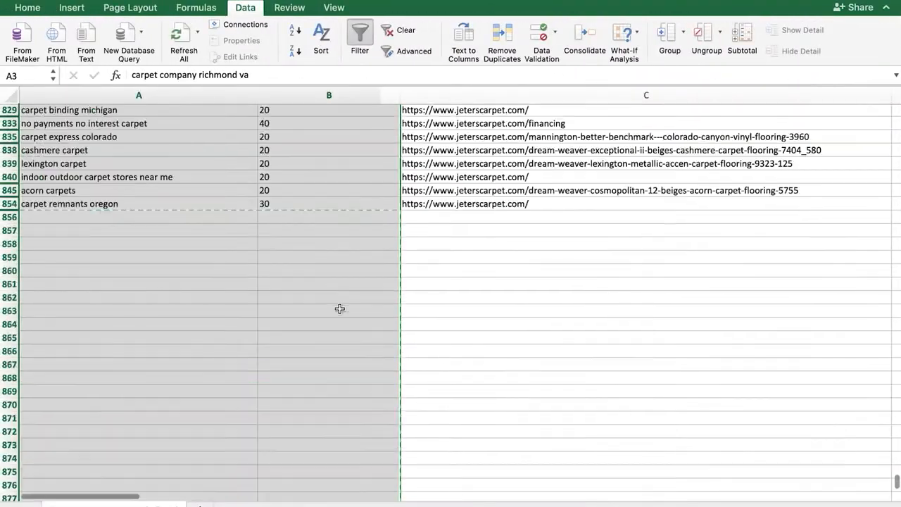
Change the Keyword column filter to show keywords that contain "hardwood" and do not contain "jeter"
key(super+c)
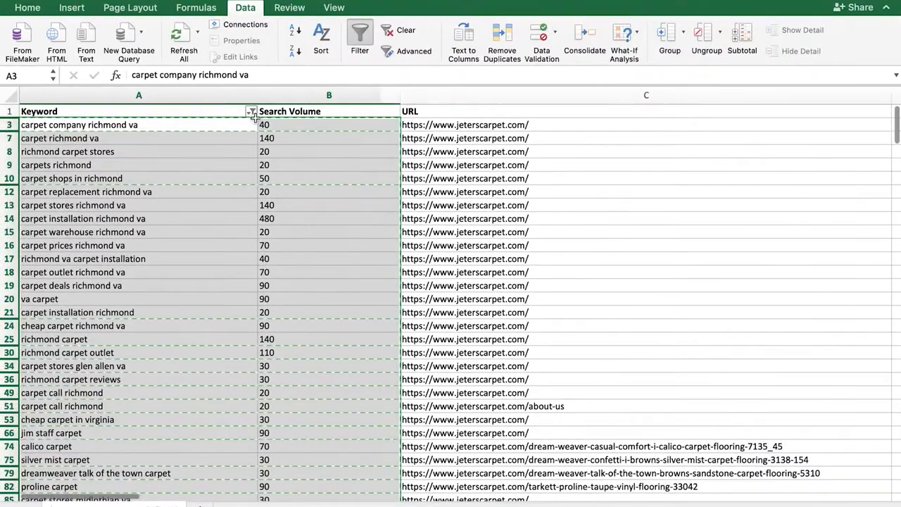
click(251, 112)
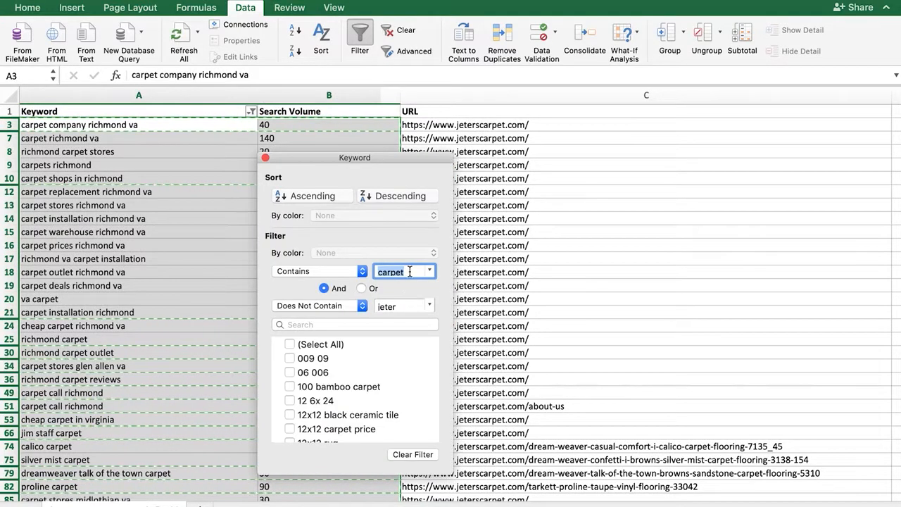
text(hardwood)
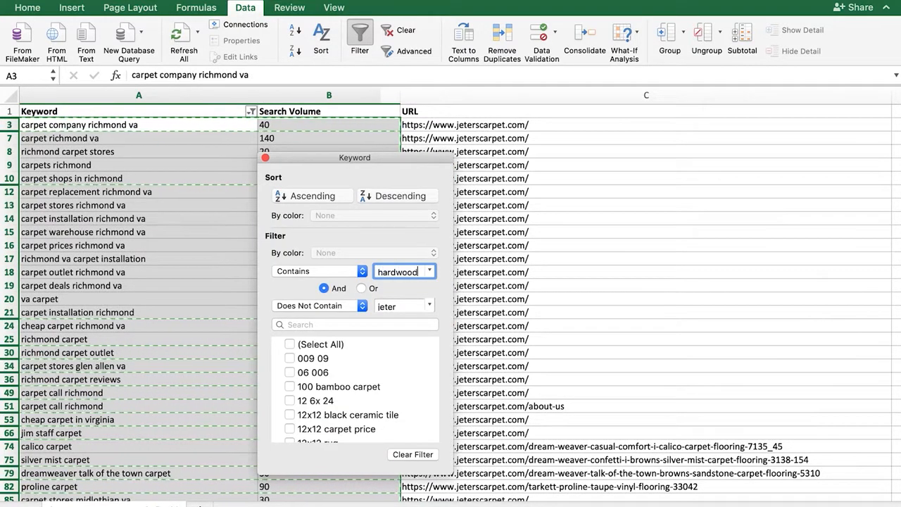
click(397, 275)
click(377, 272)
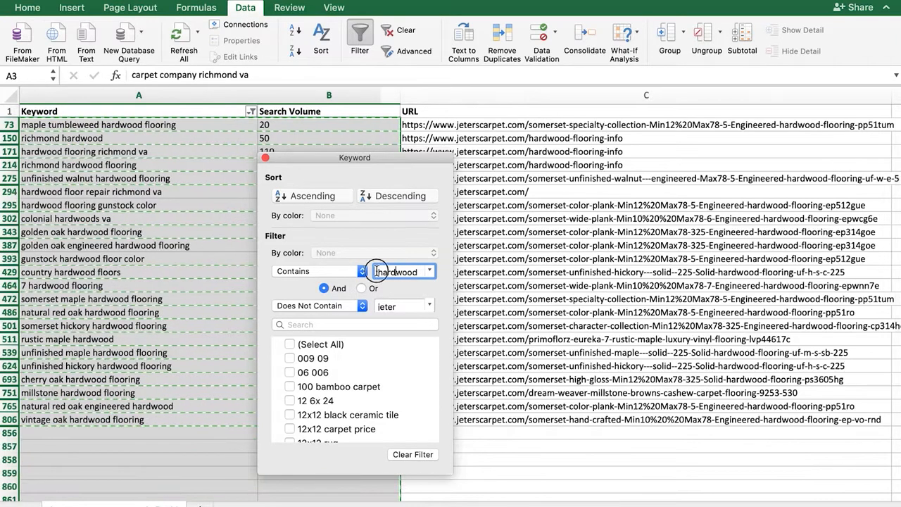
double_click(377, 272)
text(wood)
click(560, 267)
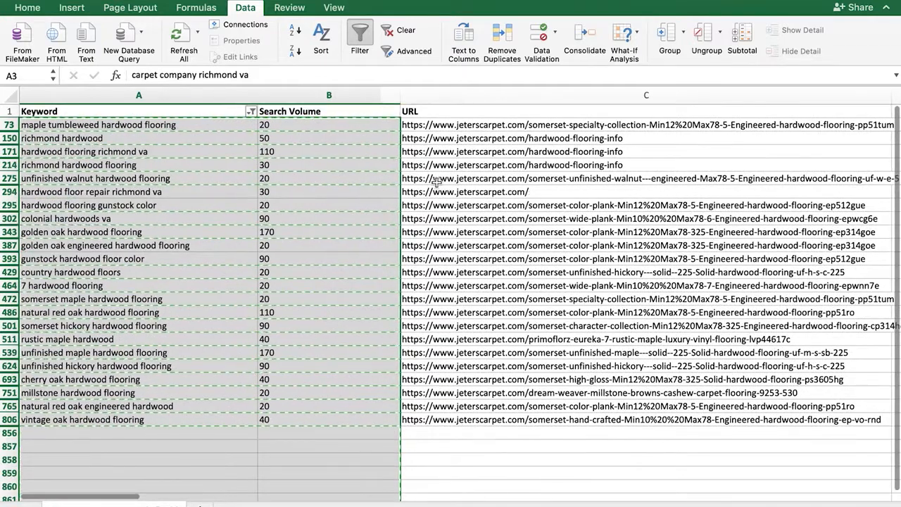
click(452, 191)
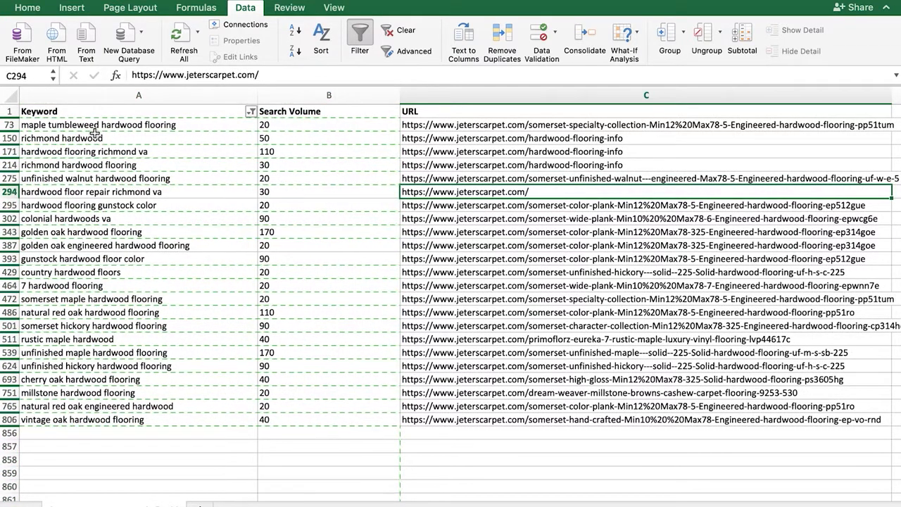
click(19, 124)
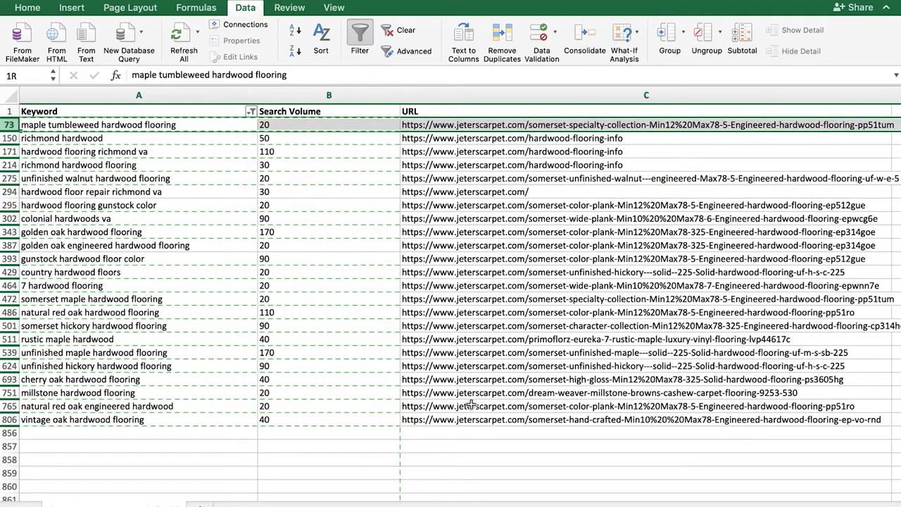
text(`)
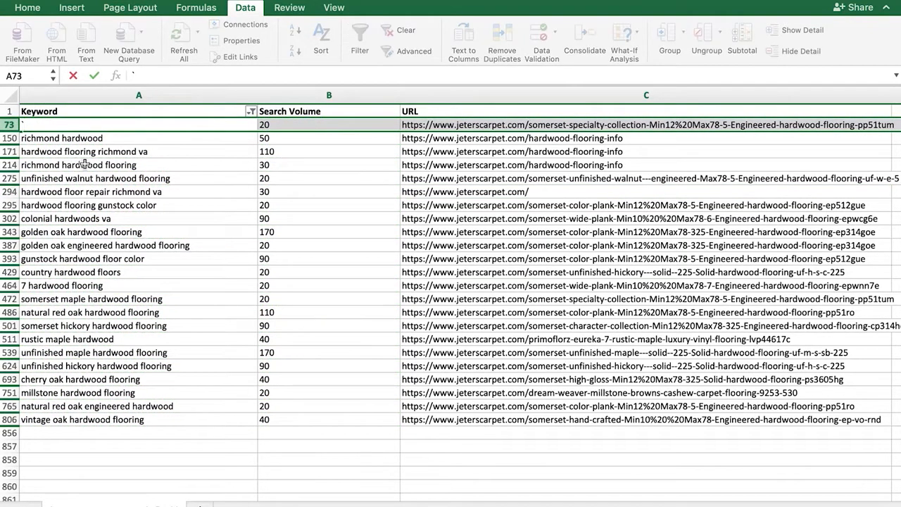
key(super+z)
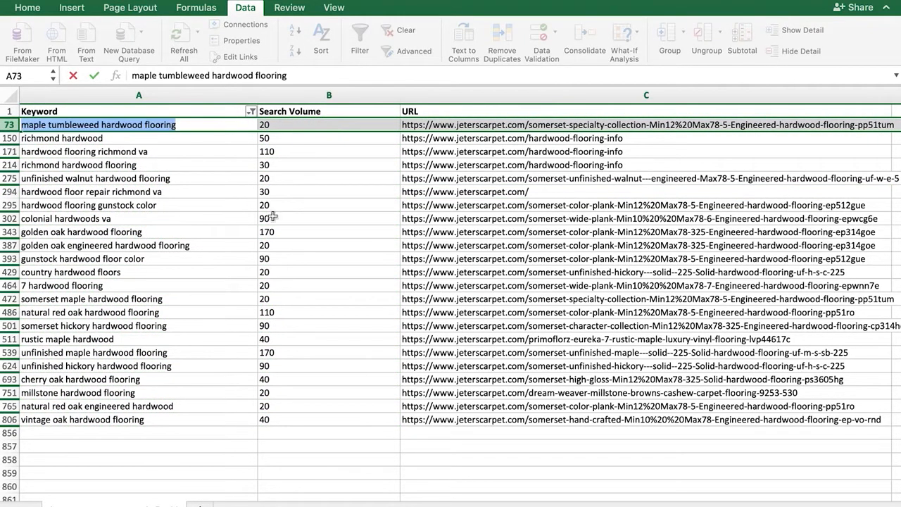
Review the filtered hardwood keywords and delete the "maple tumbleweed hardwood flooring" row
click(135, 153)
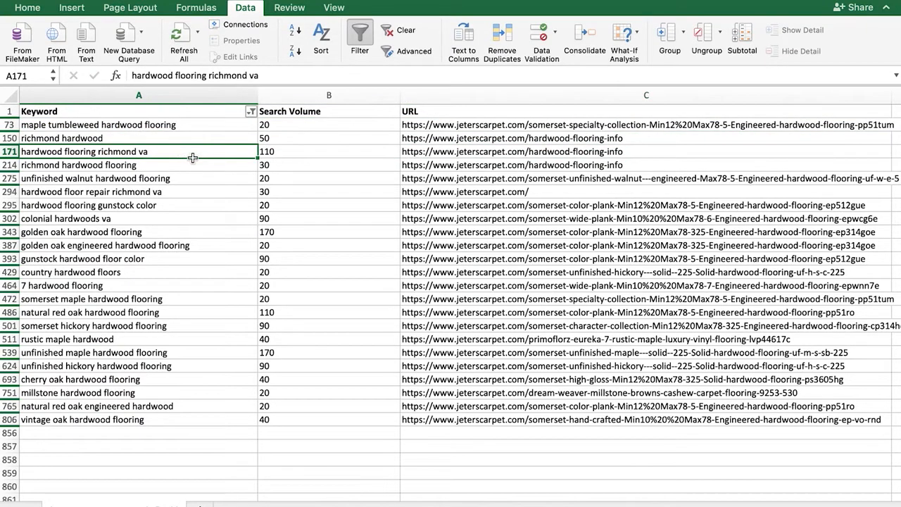
drag(103, 176, 161, 183)
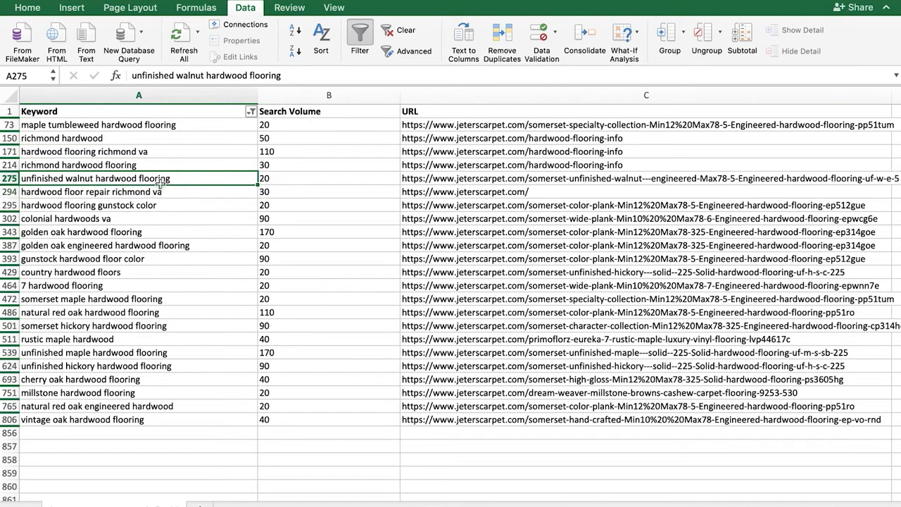
click(128, 193)
click(101, 288)
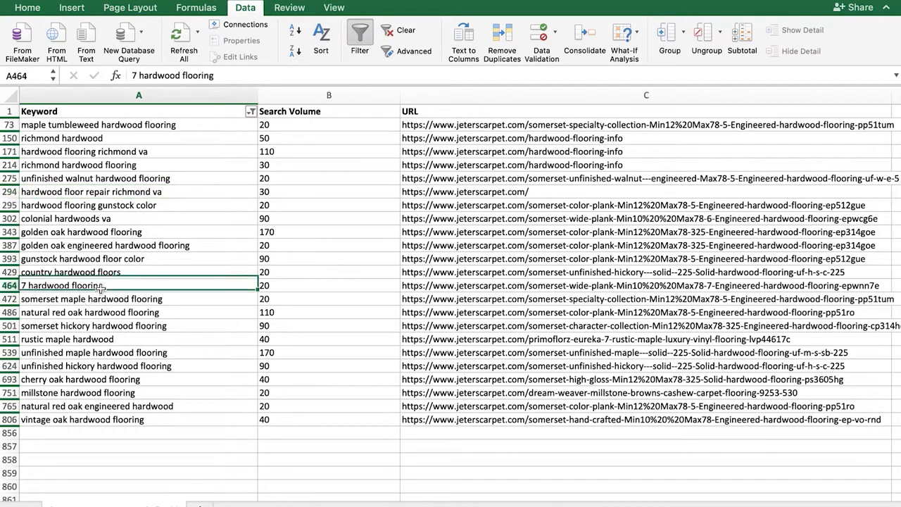
click(179, 341)
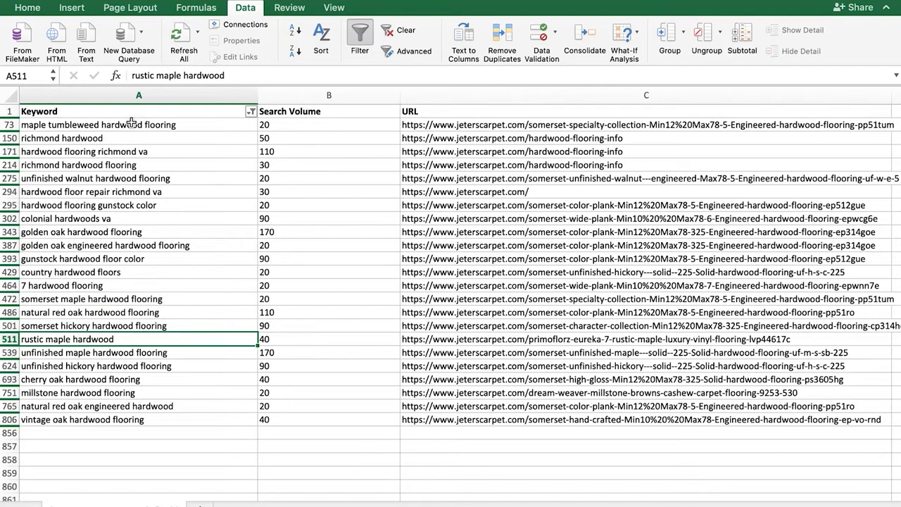
click(9, 125)
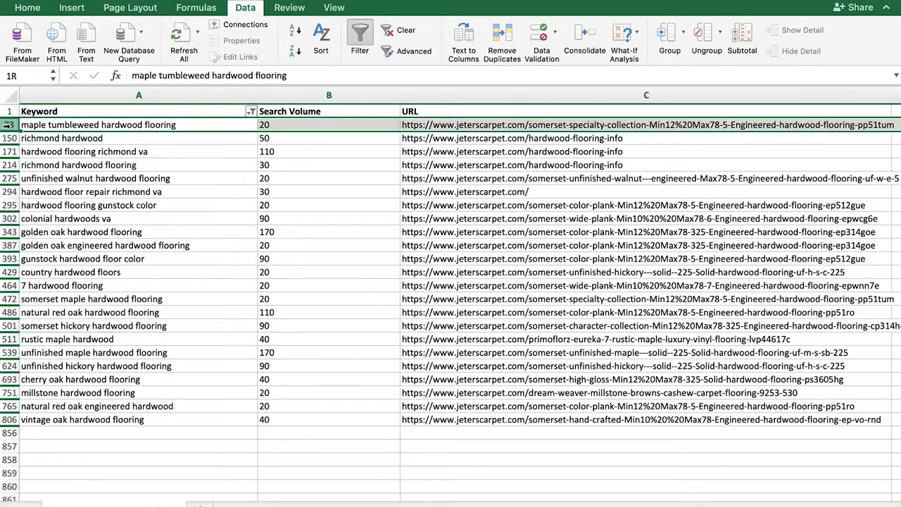
right_click(9, 125)
click(46, 208)
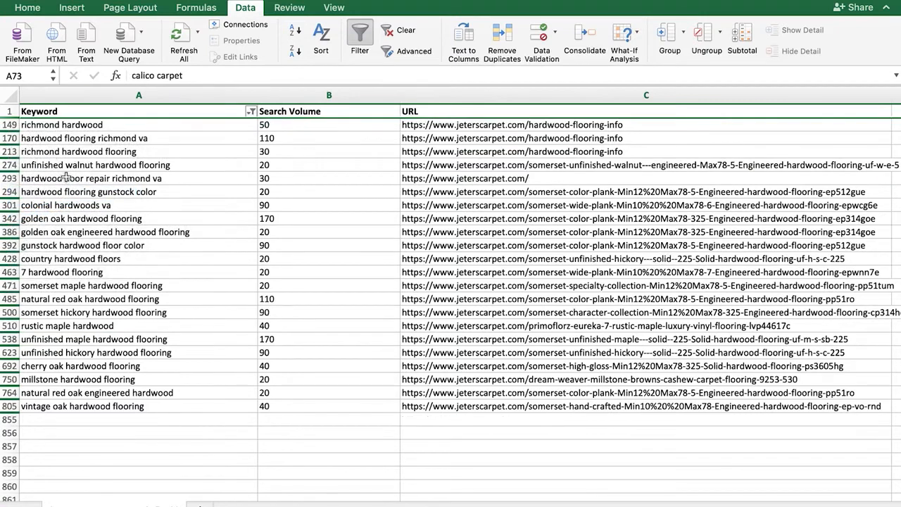
Delete the "unfinished walnut hardwood flooring" row and undo that deletion
key(Down)
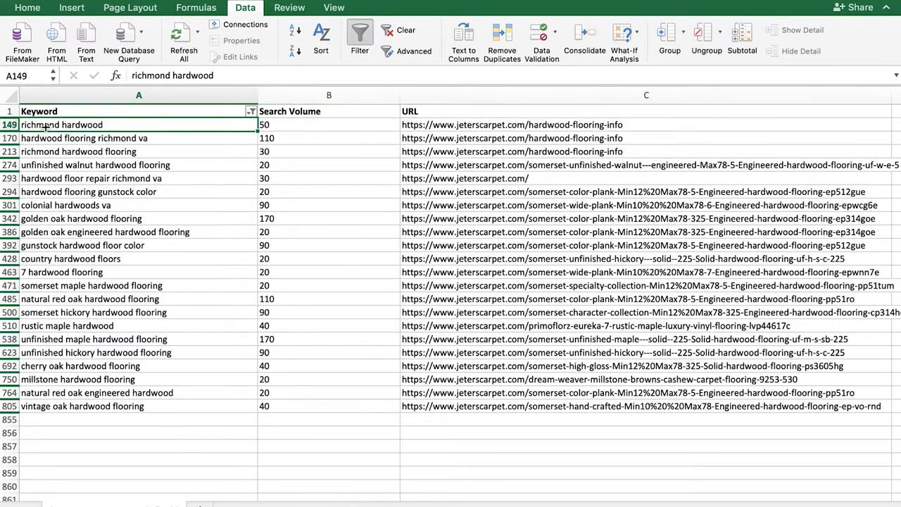
key(Down)
key(Down)
key(Down)
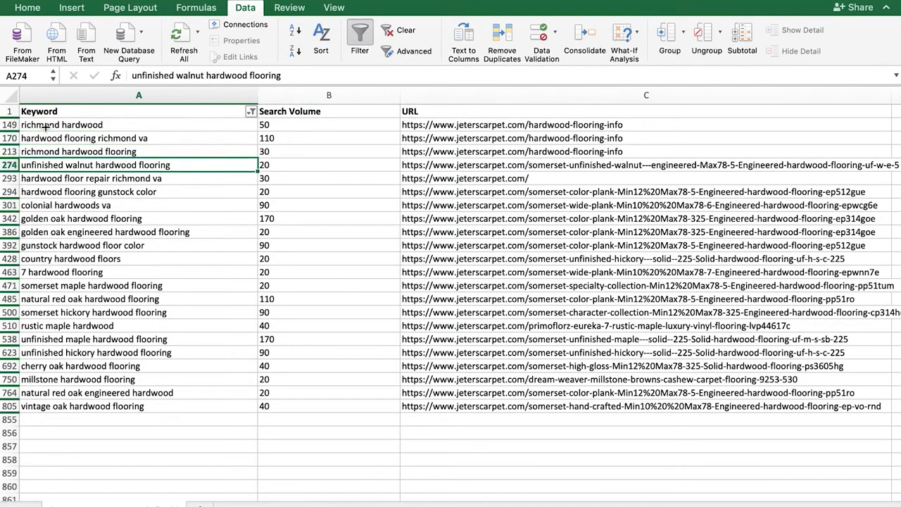
right_click(9, 166)
click(46, 249)
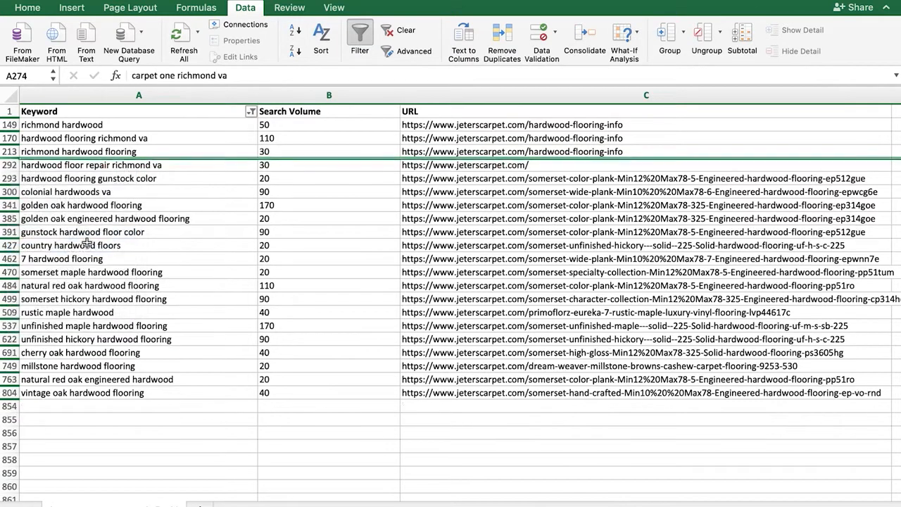
key(super+z)
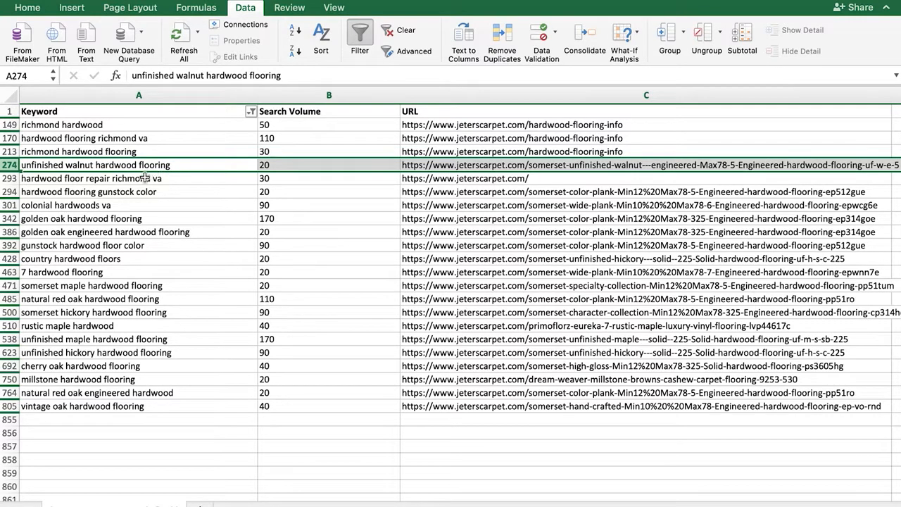
Delete the "hardwood flooring gunstock color" and "colonial hardwoods va" rows
click(144, 178)
key(Down)
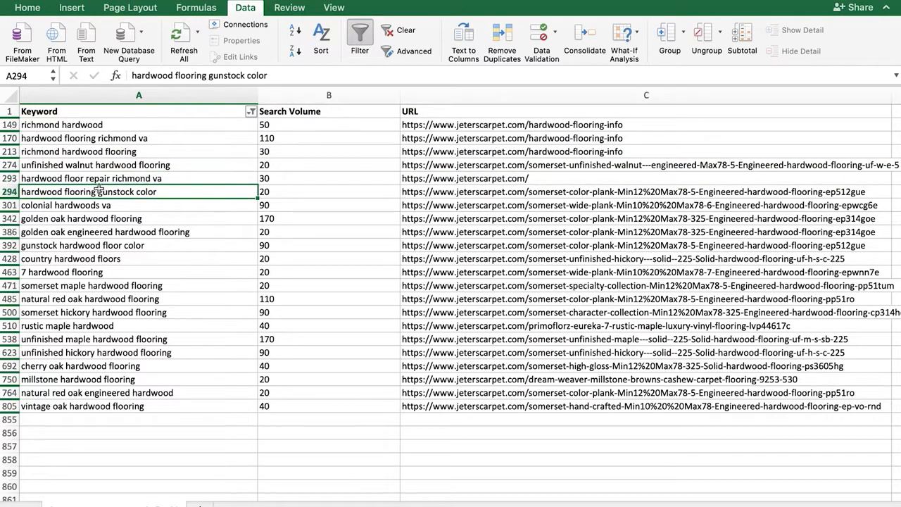
right_click(10, 192)
click(56, 275)
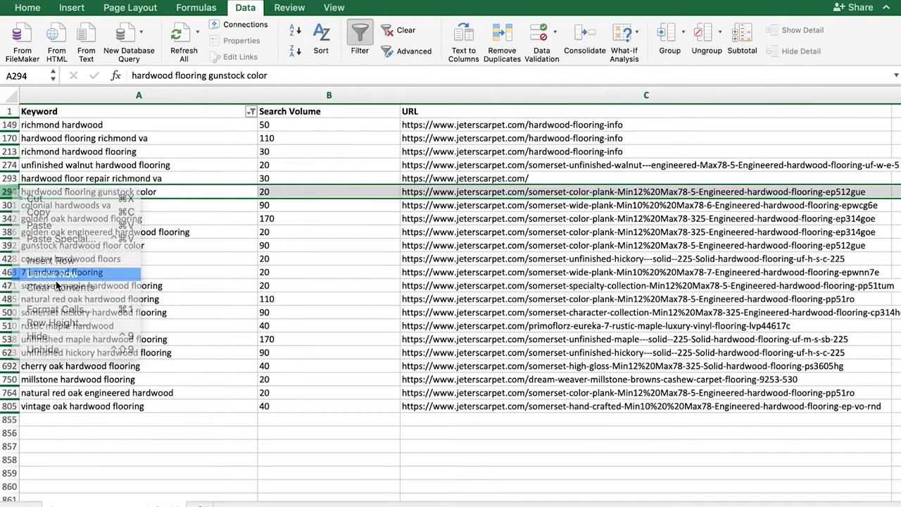
click(10, 192)
right_click(10, 192)
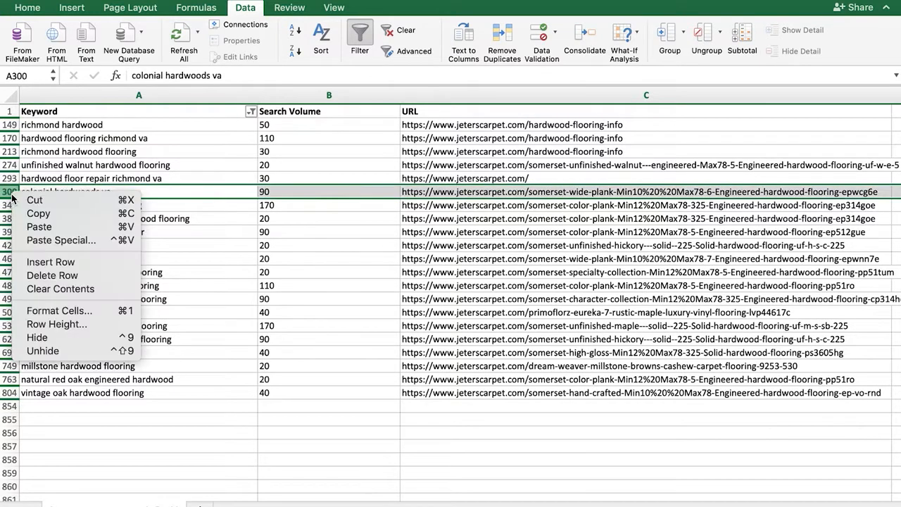
click(38, 275)
Delete the "7 hardwood flooring" and "somerset maple hardwood flooring" rows
click(10, 191)
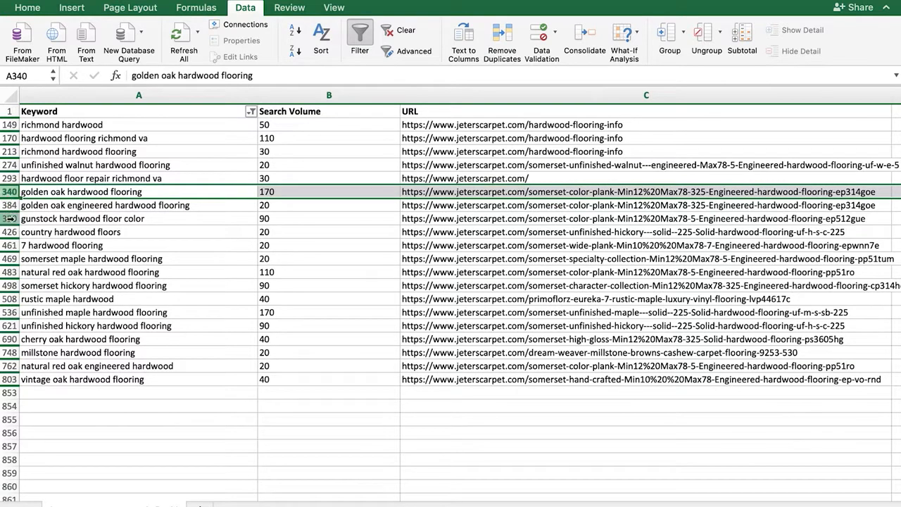
click(10, 233)
click(10, 245)
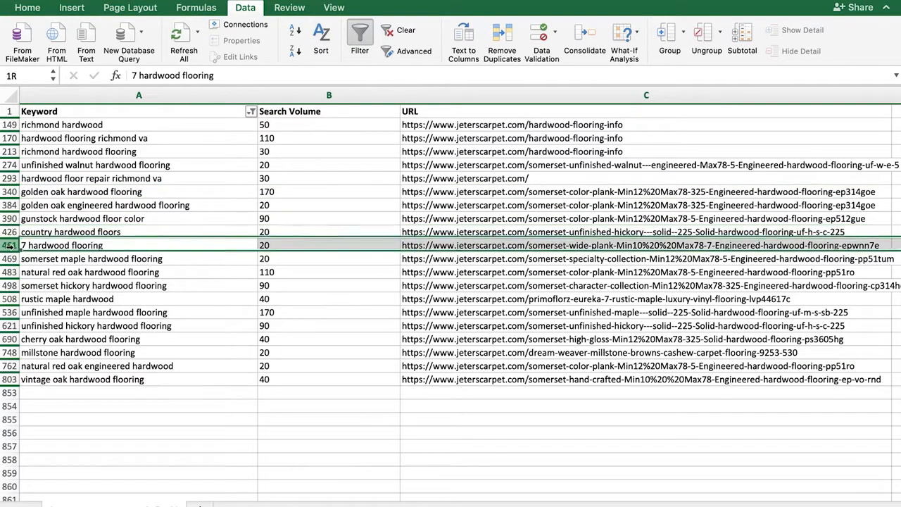
right_click(10, 245)
click(50, 329)
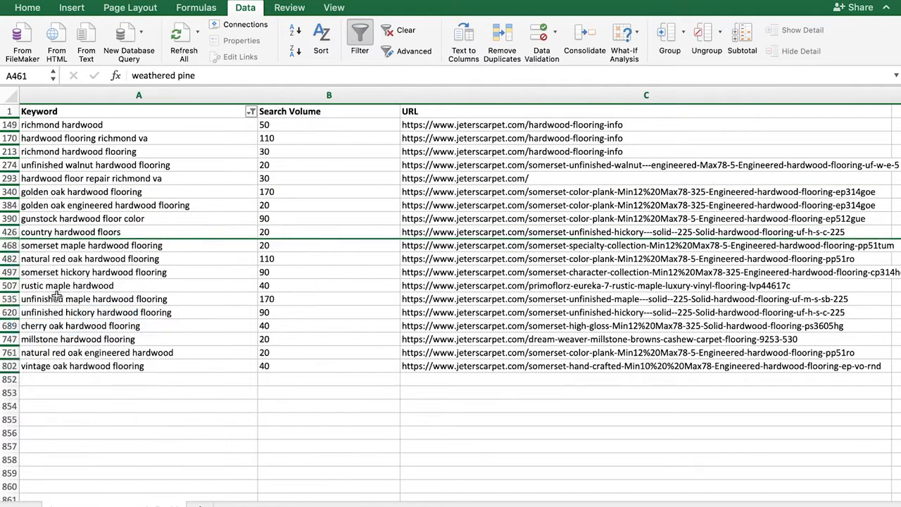
click(12, 246)
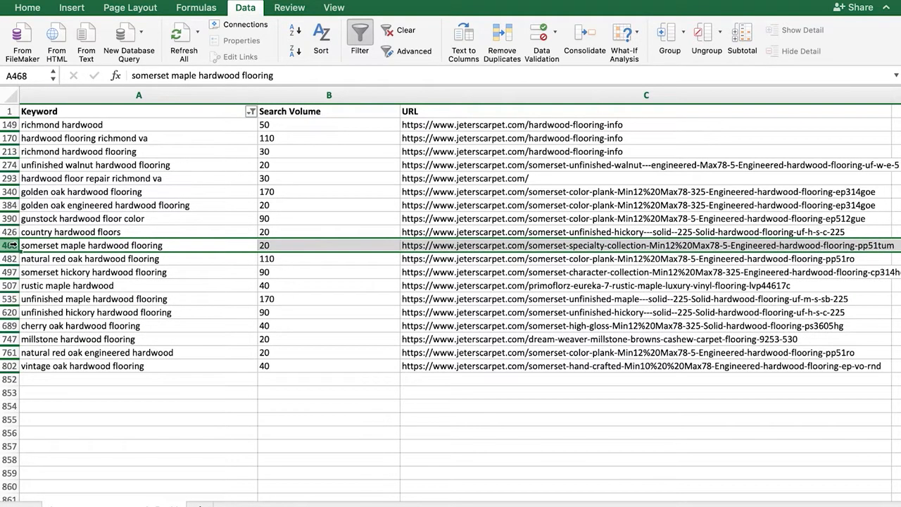
right_click(9, 245)
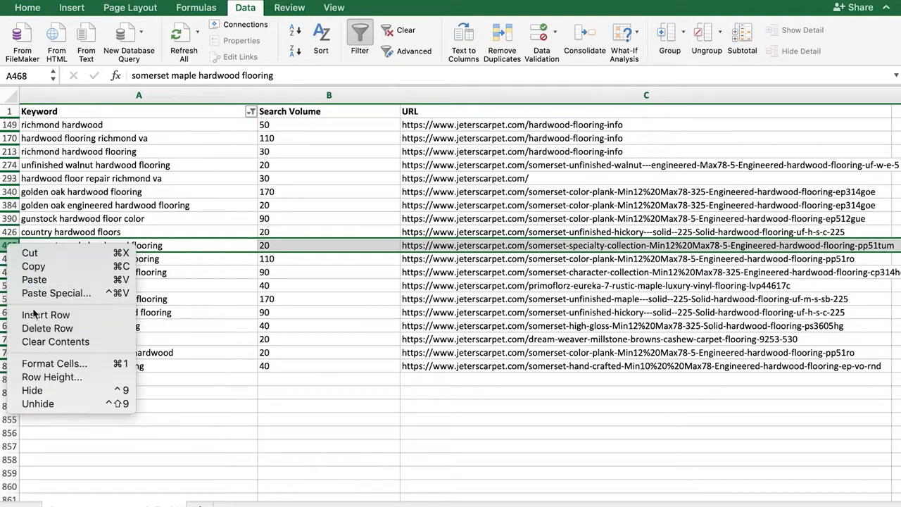
click(50, 329)
click(59, 246)
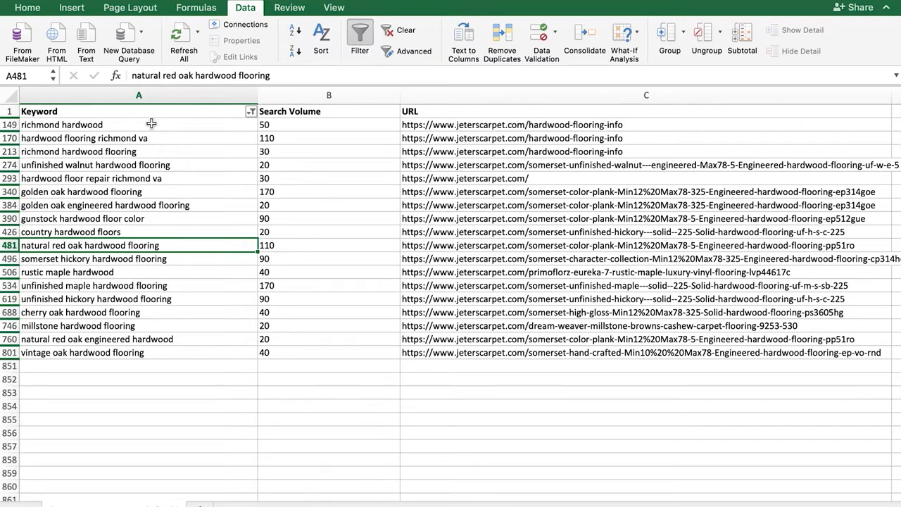
Copy all filtered hardwood keywords with their search volumes and paste them into the research workbook's Hardwood sheet from cell B11
mouse_move(151, 124)
mouse_down()
mouse_move(231, 209)
mouse_move(296, 338)
mouse_move(291, 352)
mouse_up()
key(super+c)
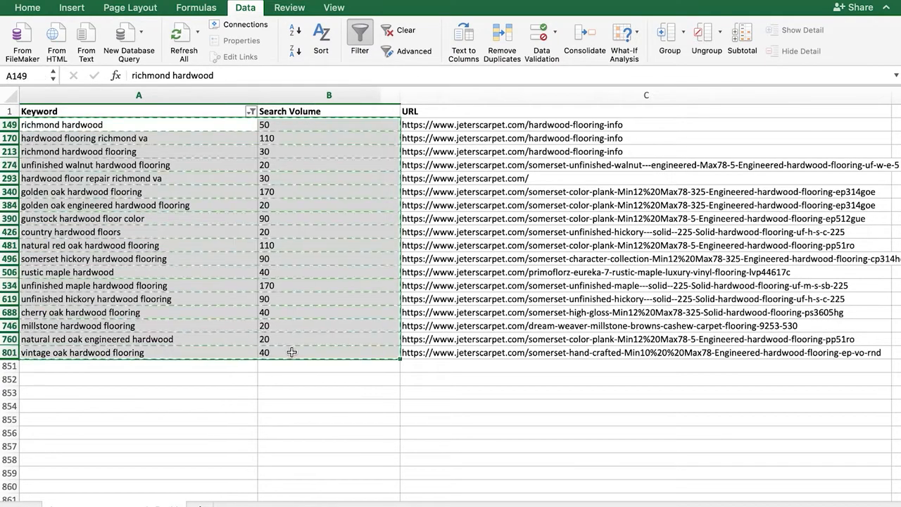
key(ctrl+Right)
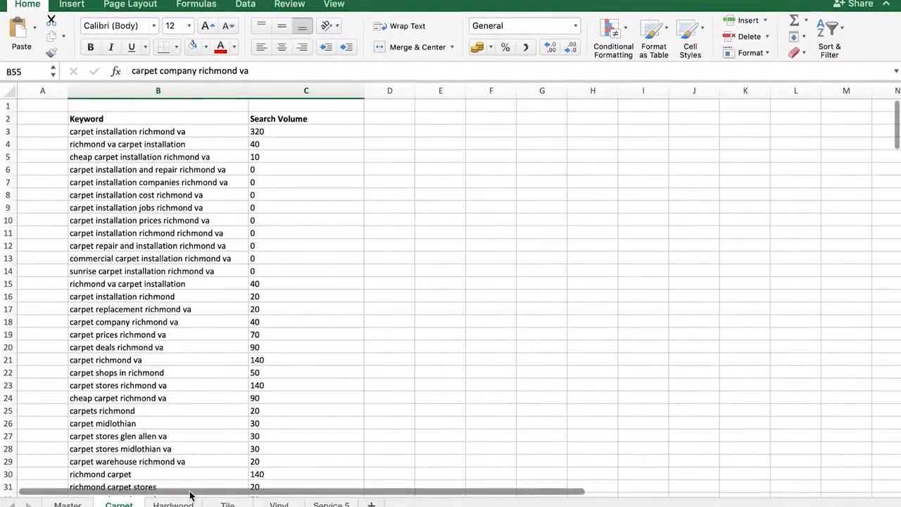
click(180, 503)
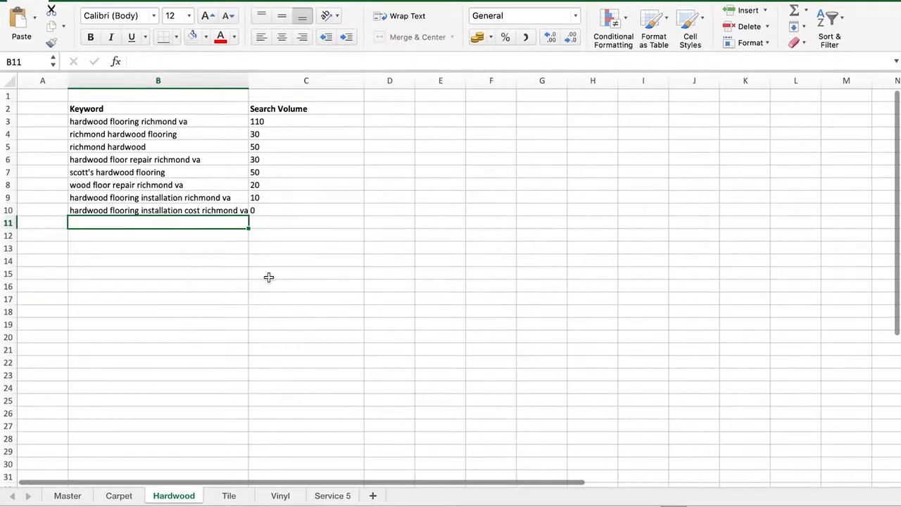
key(super+v)
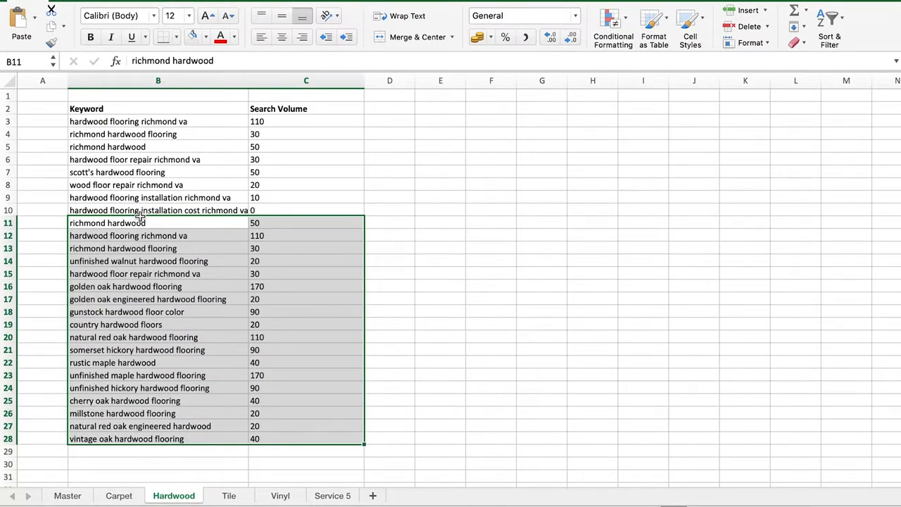
Look over the combined keyword lists on the Hardwood and Carpet sheets and return to the workbook with the competitor's exported keywords
drag(185, 121, 273, 427)
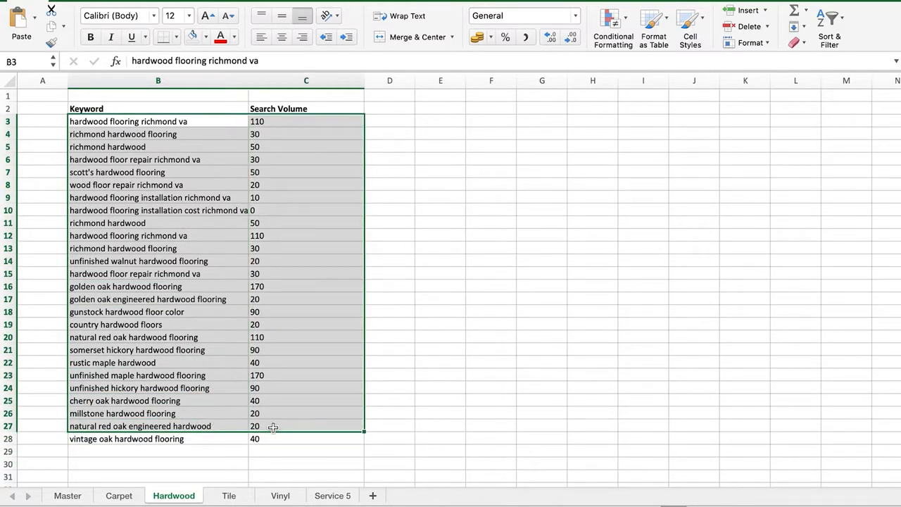
click(124, 497)
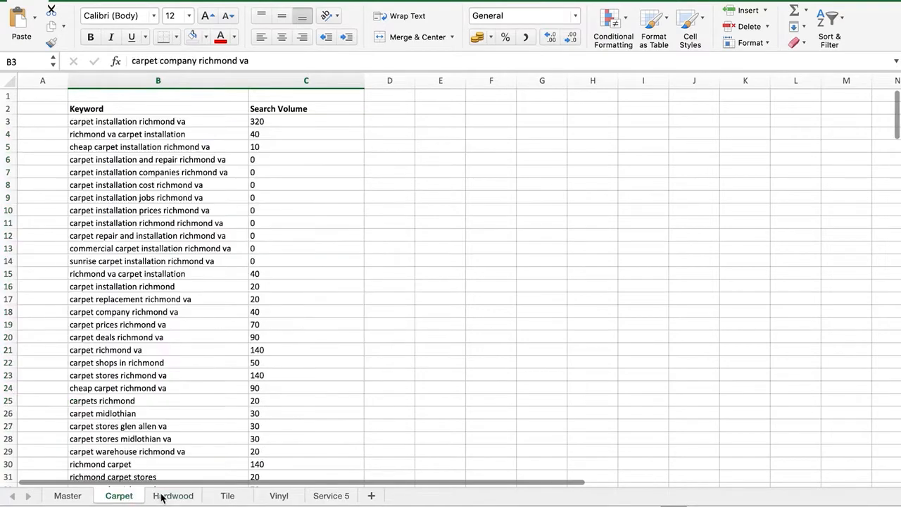
click(166, 497)
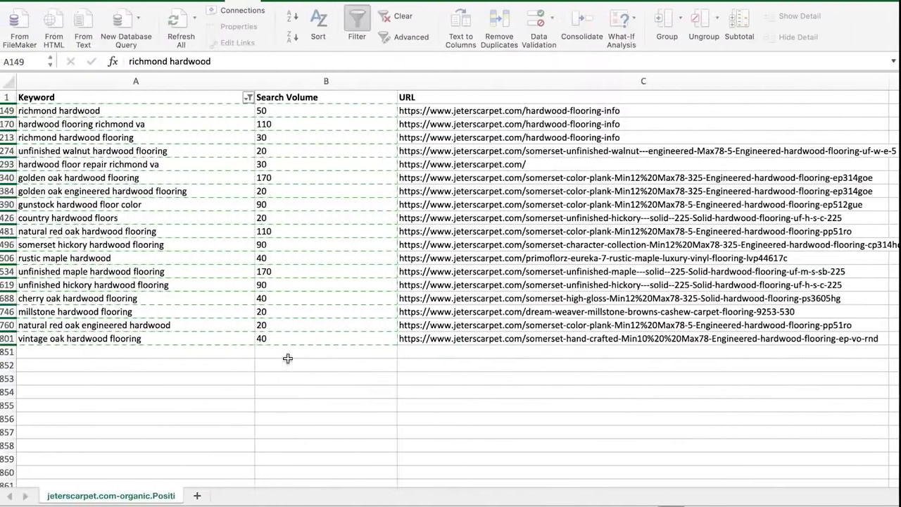
Change the Keyword column filter from hardwood to keywords containing "tile", keeping the "jeter" exclusion, and look over the filtered list
click(251, 97)
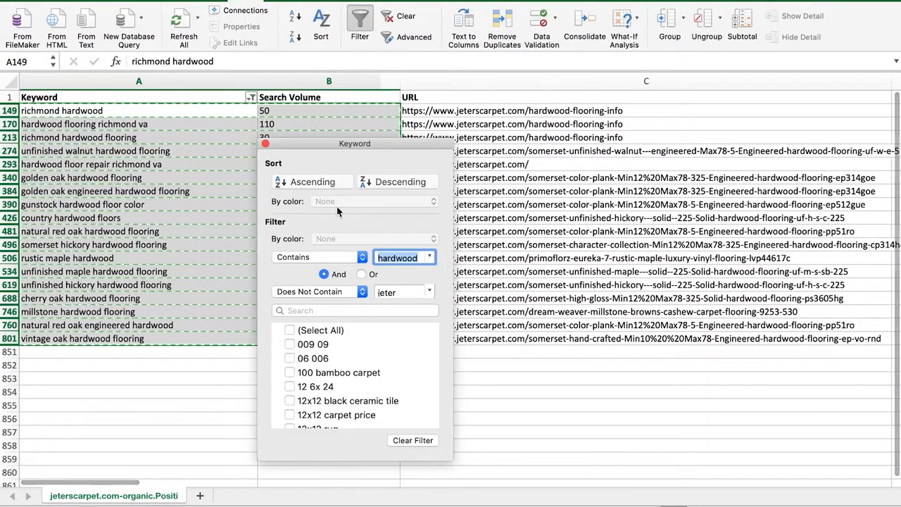
text(tile)
key(Return)
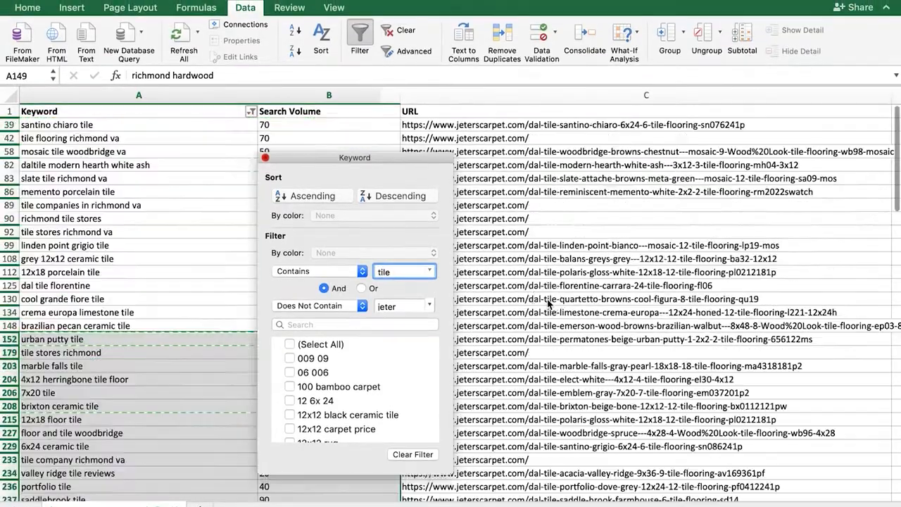
click(209, 186)
scroll(394, 320, down, 20)
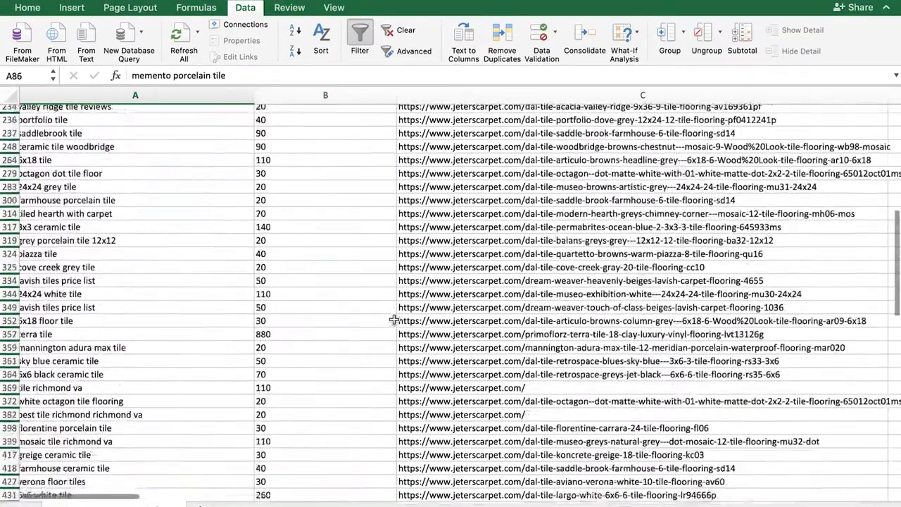
scroll(394, 320, up, 20)
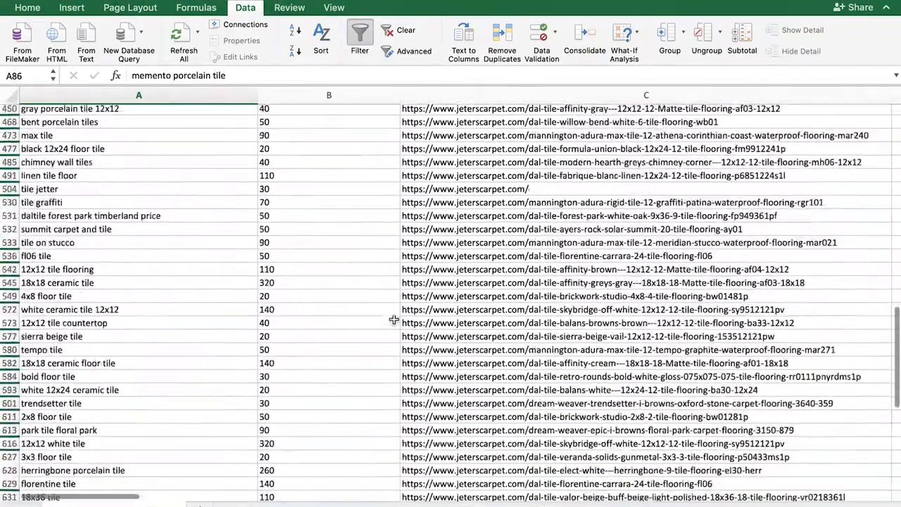
scroll(394, 320, up, 1)
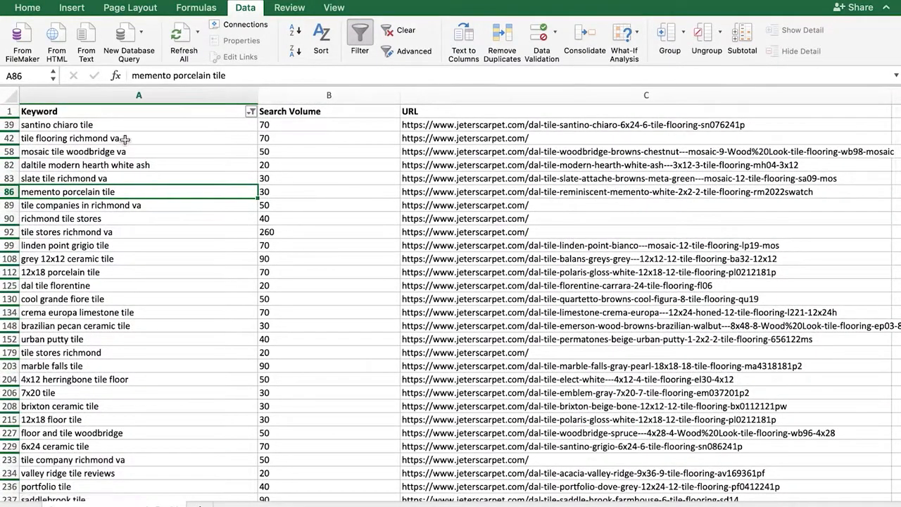
Delete the "santino chiaro tile" row from the filtered tile keywords
click(75, 136)
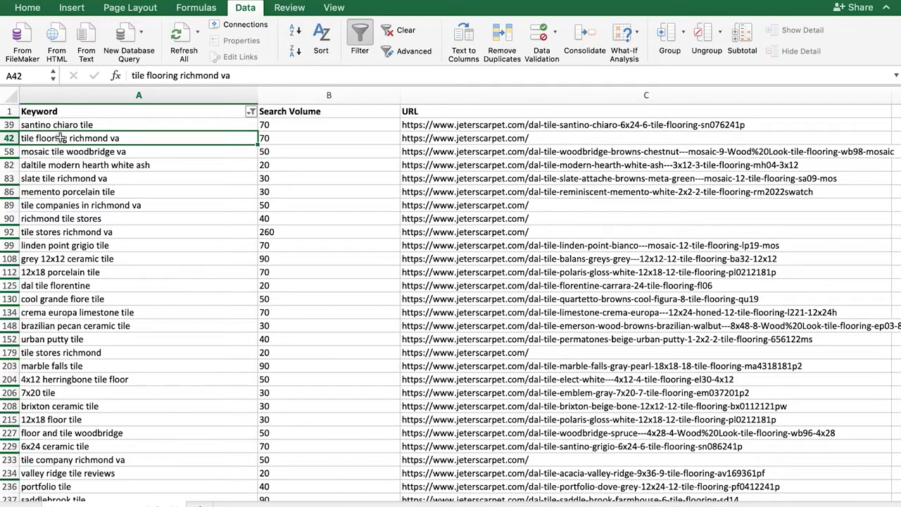
click(9, 138)
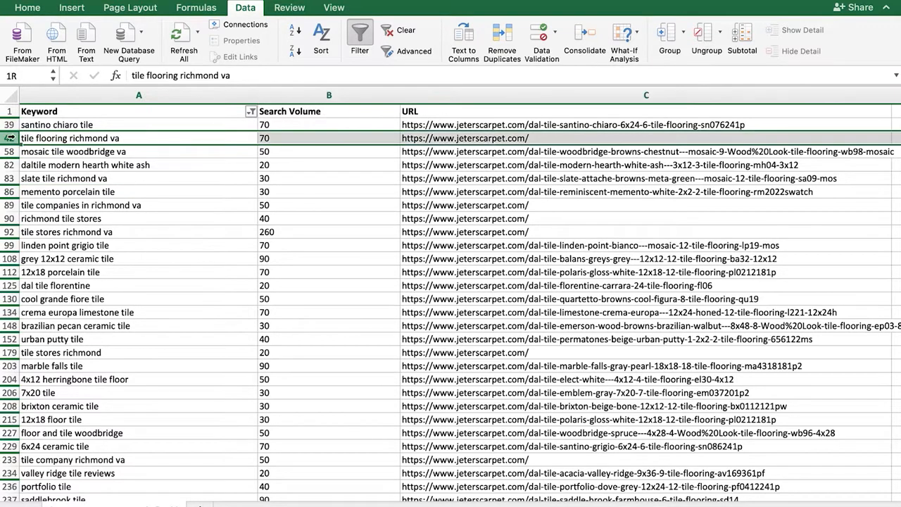
drag(9, 131, 8, 132)
click(9, 125)
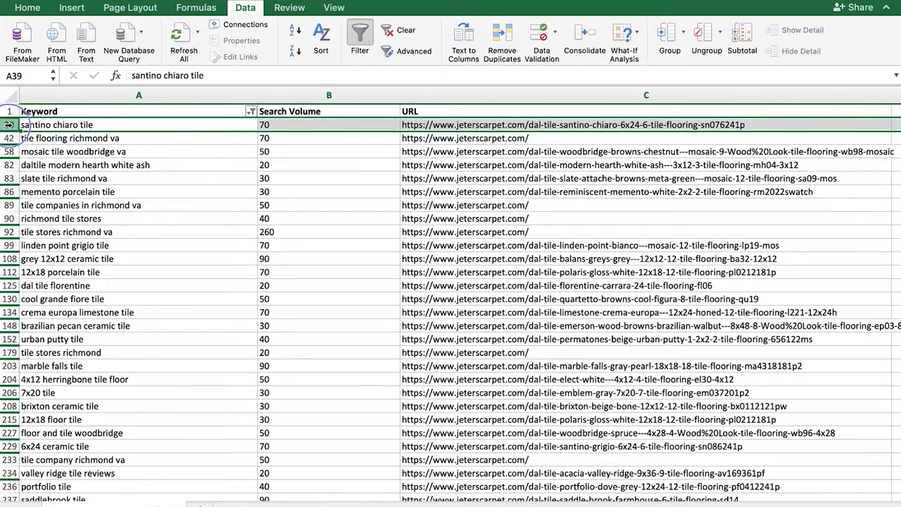
right_click(10, 125)
click(48, 206)
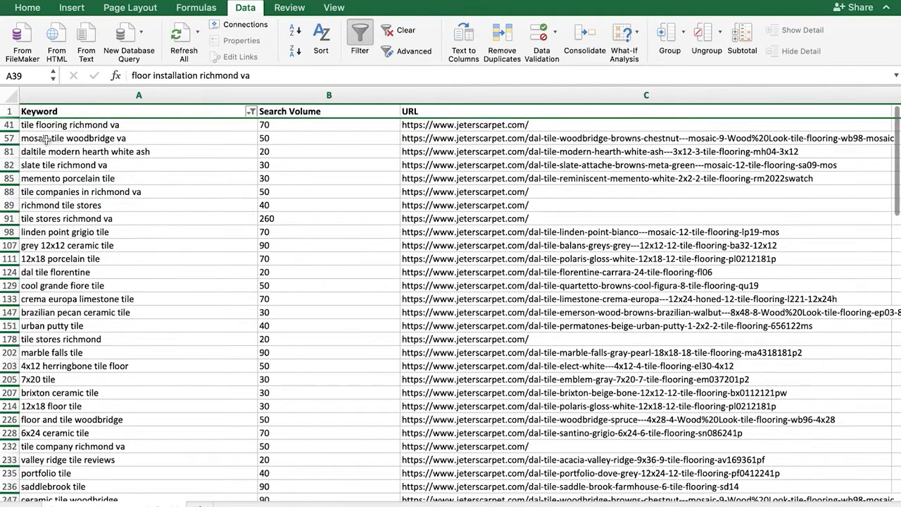
Delete the "daltile modern hearth white ash" and "memento porcelain tile" rows
click(27, 138)
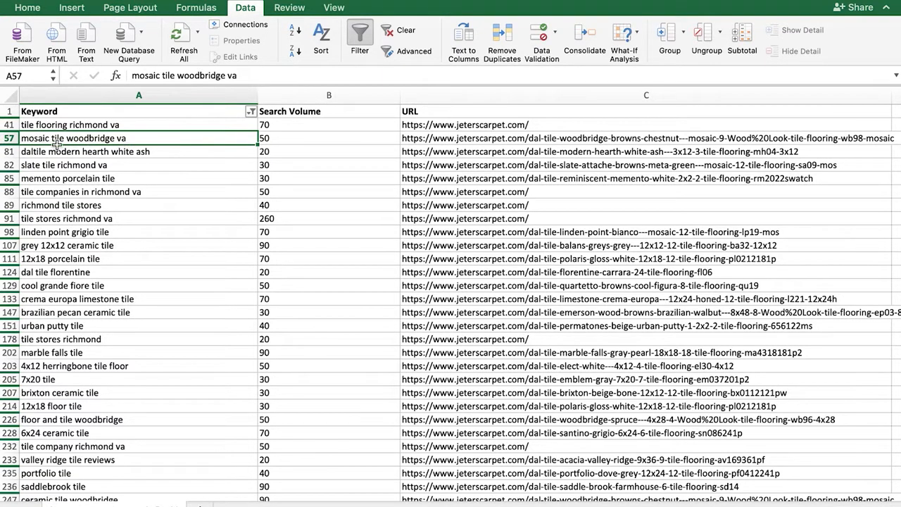
click(84, 152)
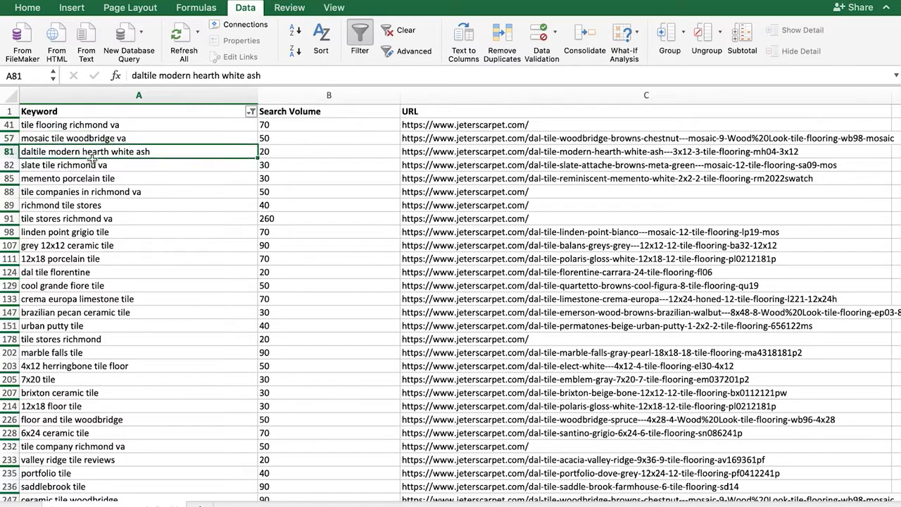
right_click(5, 153)
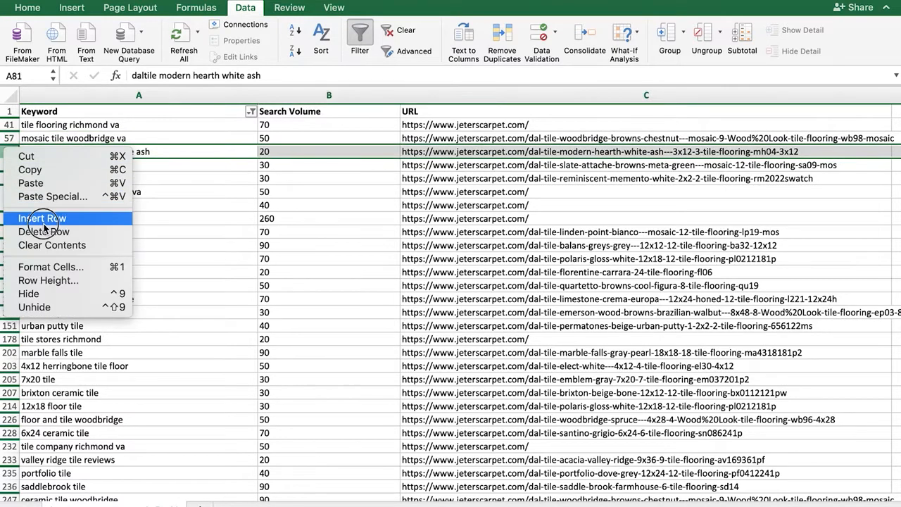
click(44, 224)
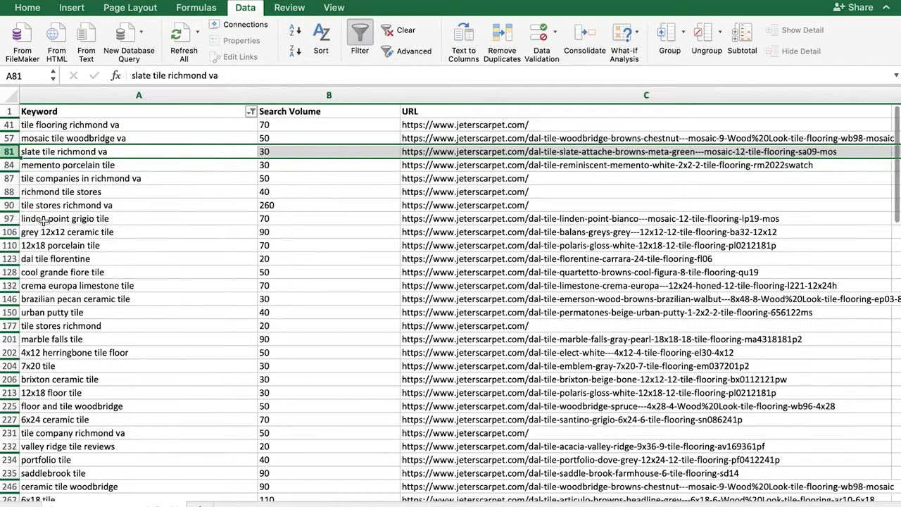
click(10, 164)
right_click(10, 166)
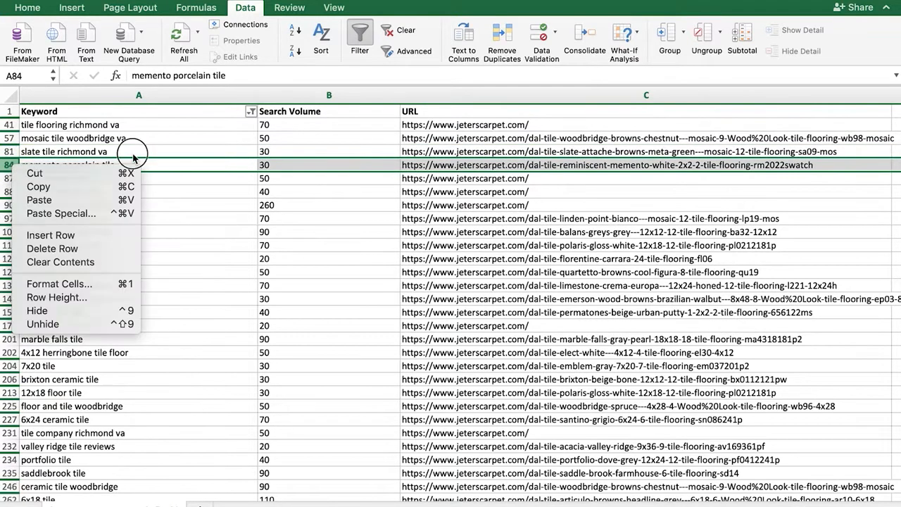
click(131, 156)
right_click(11, 166)
click(51, 249)
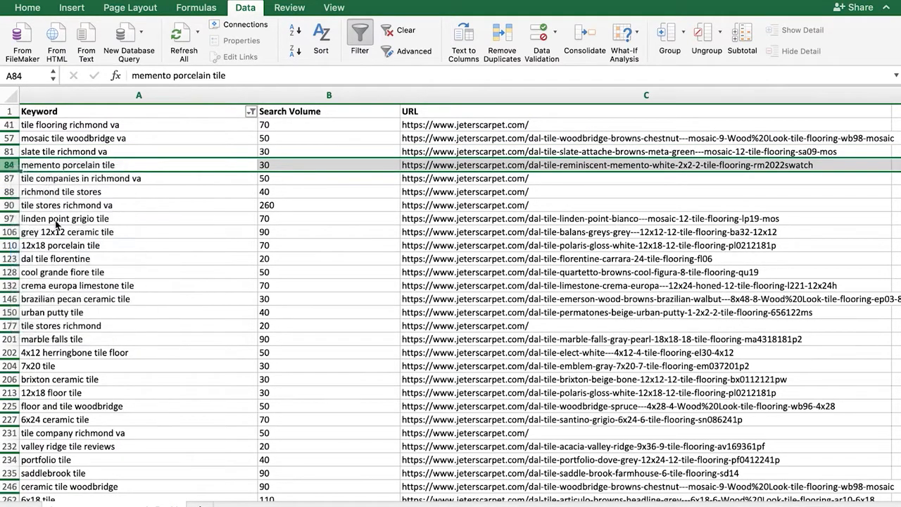
Delete the "linden point grigio tile" row
click(119, 181)
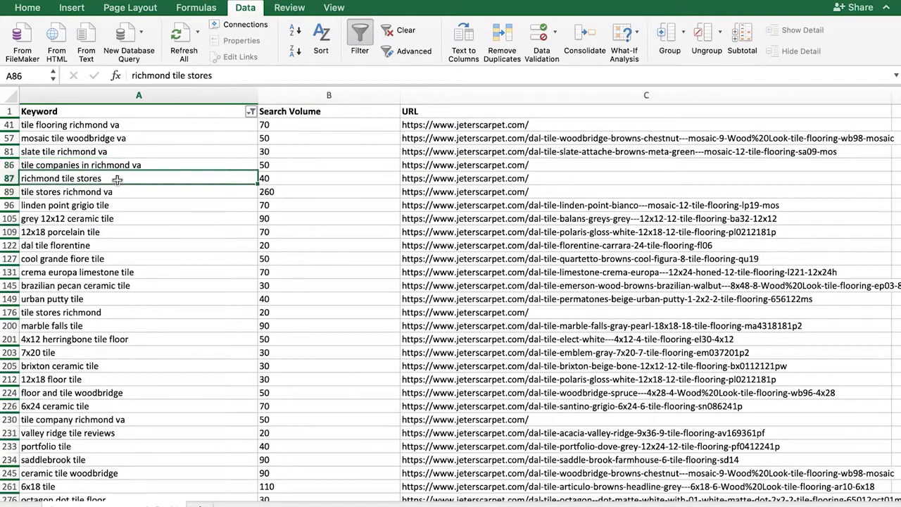
click(127, 194)
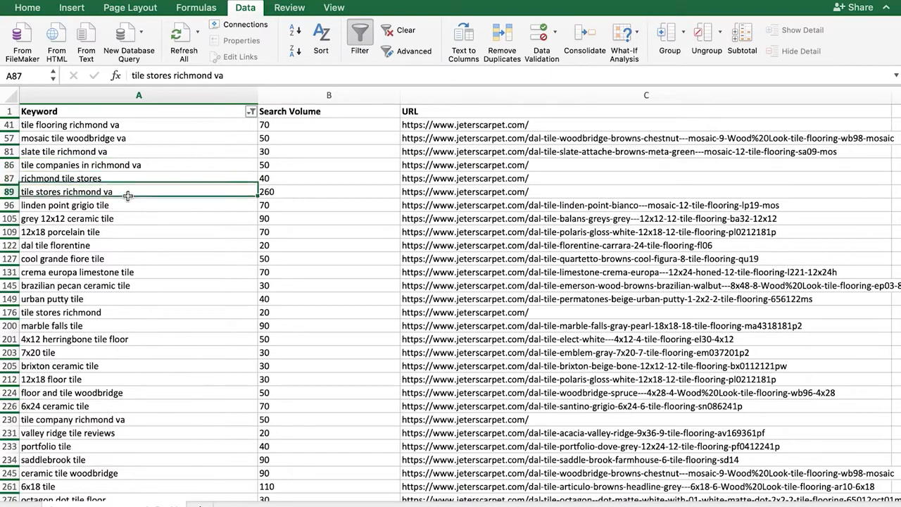
click(9, 205)
right_click(9, 205)
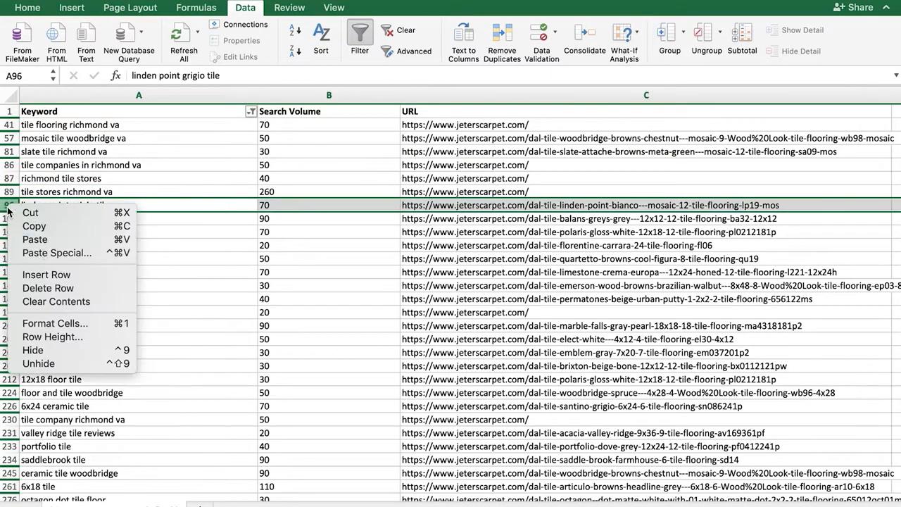
click(67, 295)
Delete the "tile stores richmond va" and "richmond tile stores" rows
click(53, 188)
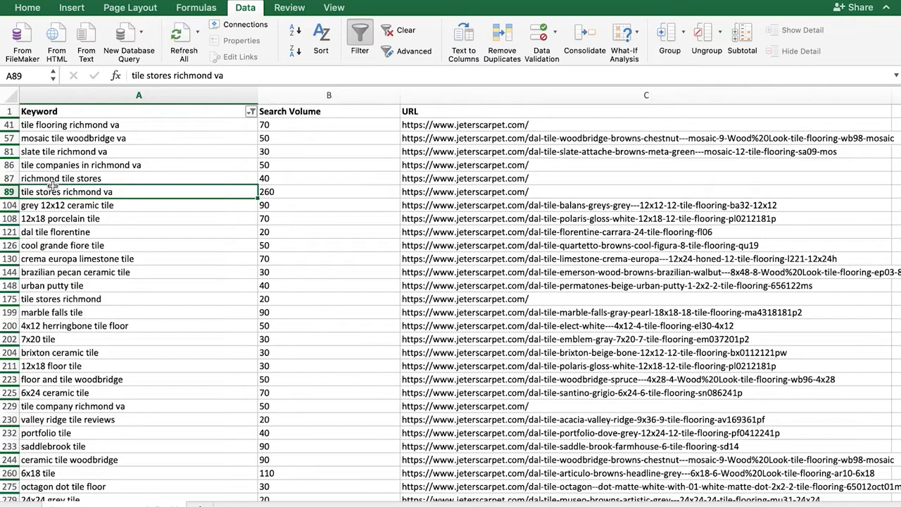
right_click(9, 189)
click(60, 276)
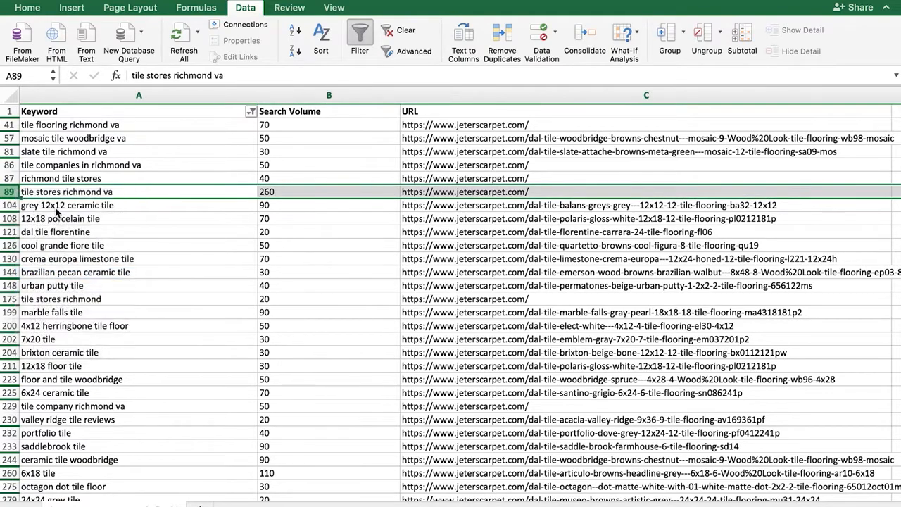
click(10, 178)
right_click(10, 178)
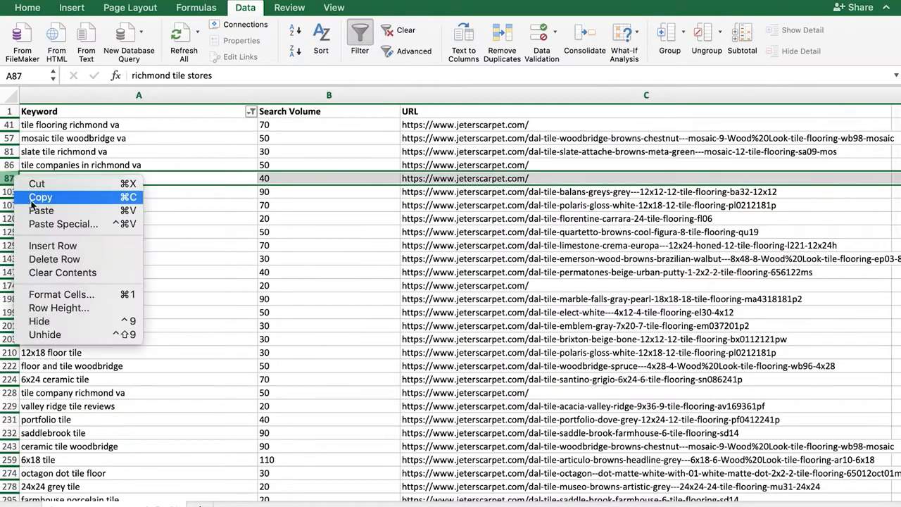
click(52, 246)
Copy the first four filtered tile keywords with their search volumes and paste them into the research workbook's Tile sheet from cell B14
scroll(68, 257, down, 20)
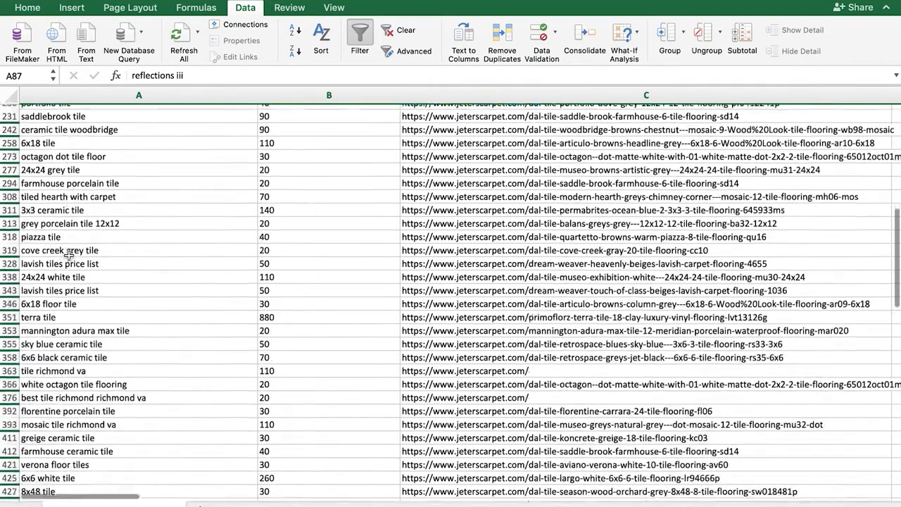
scroll(68, 257, down, 10)
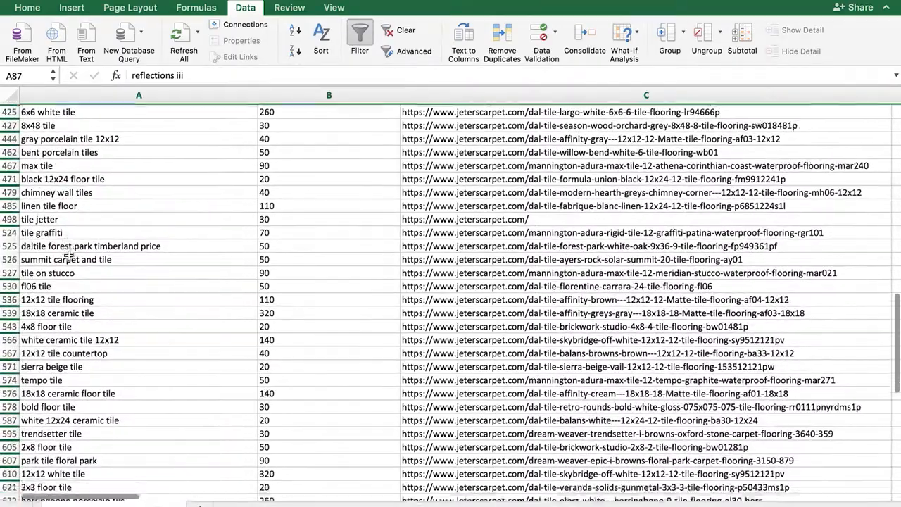
scroll(68, 256, up, 20)
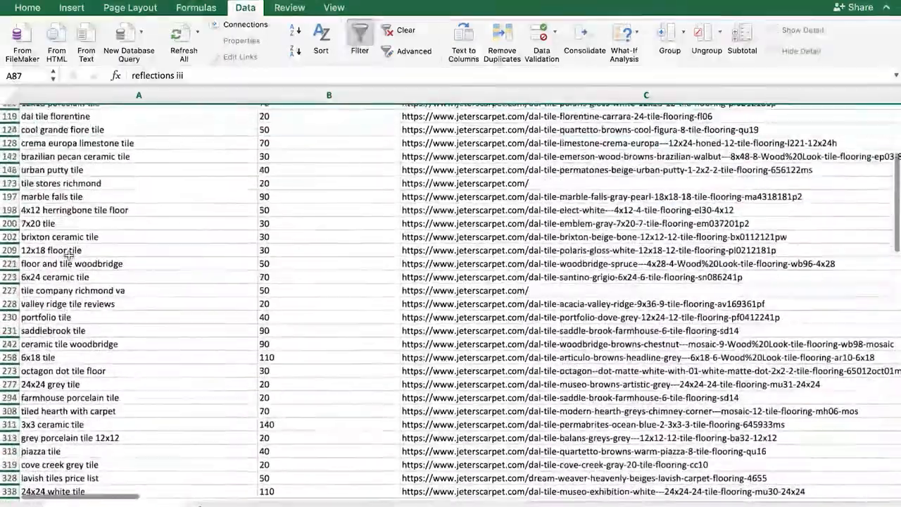
scroll(68, 256, up, 2)
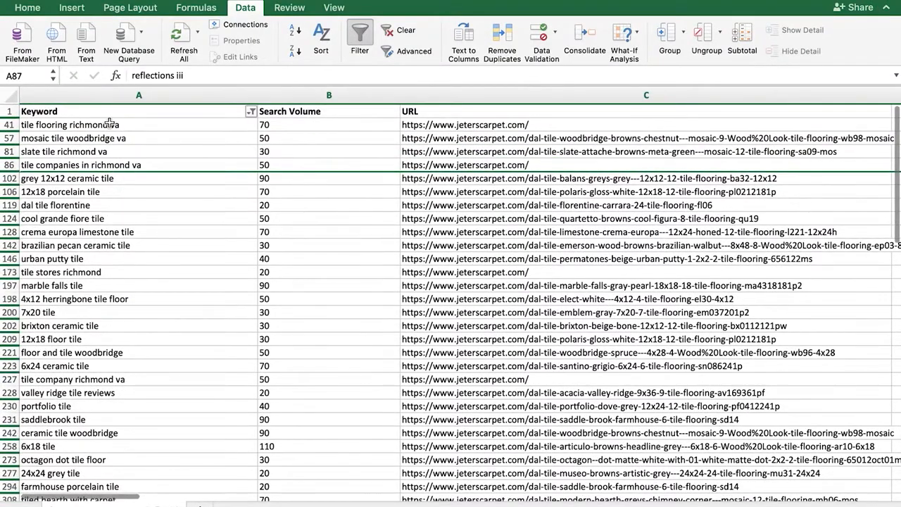
drag(109, 124, 268, 165)
key(super+c)
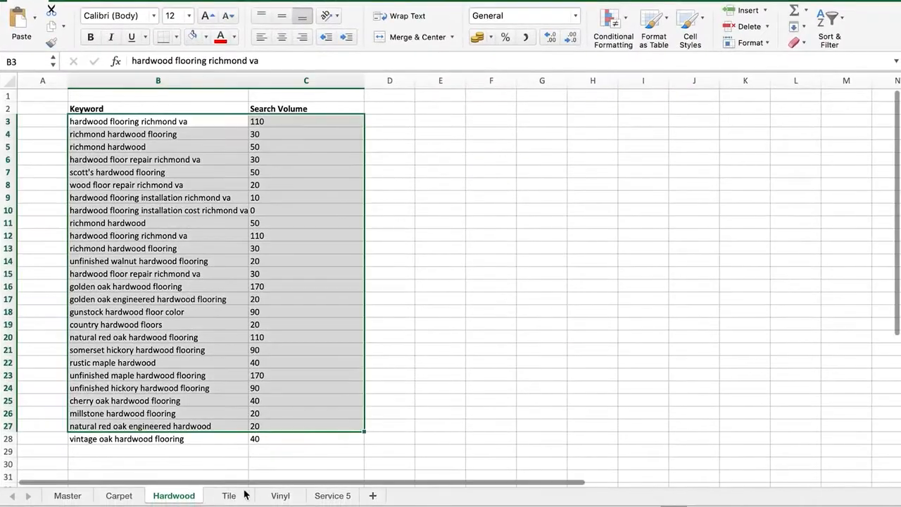
click(232, 496)
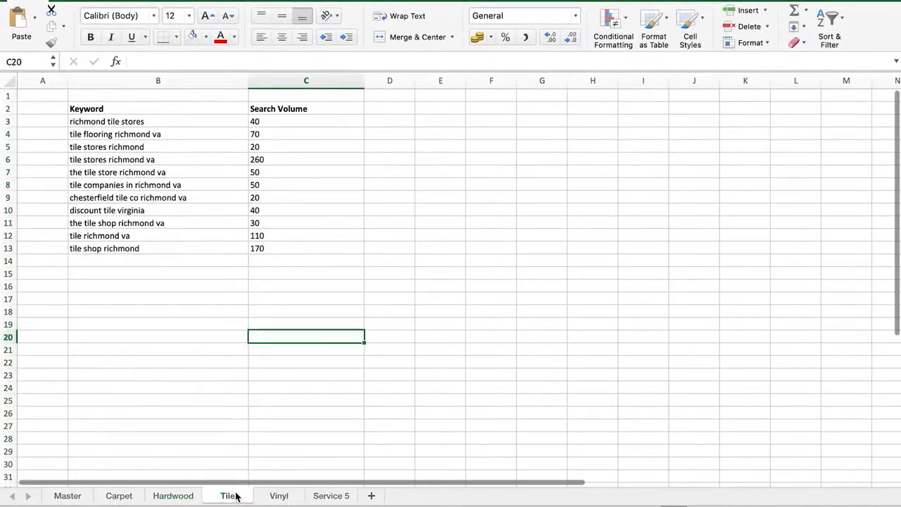
click(188, 260)
key(super+v)
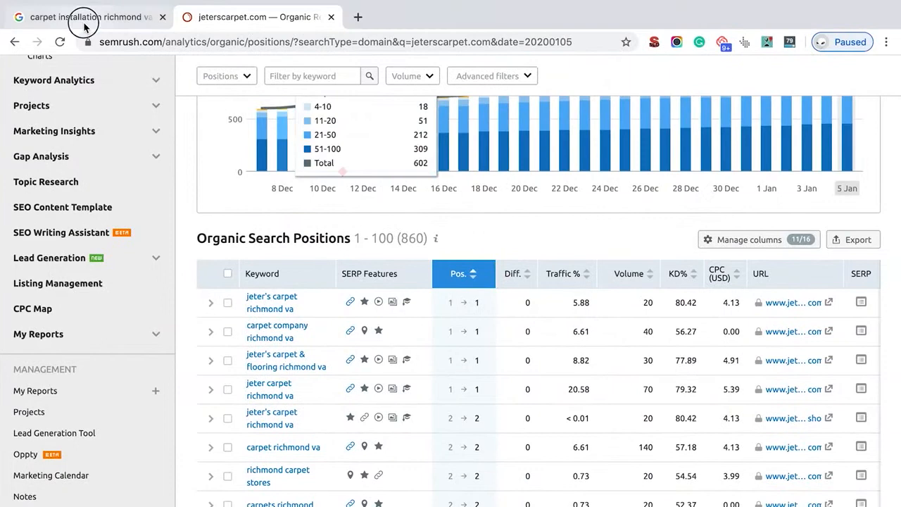
Switch to the browser, search Google for "hardwood installation richmond va", and look through the organic results for local flooring companies
click(144, 17)
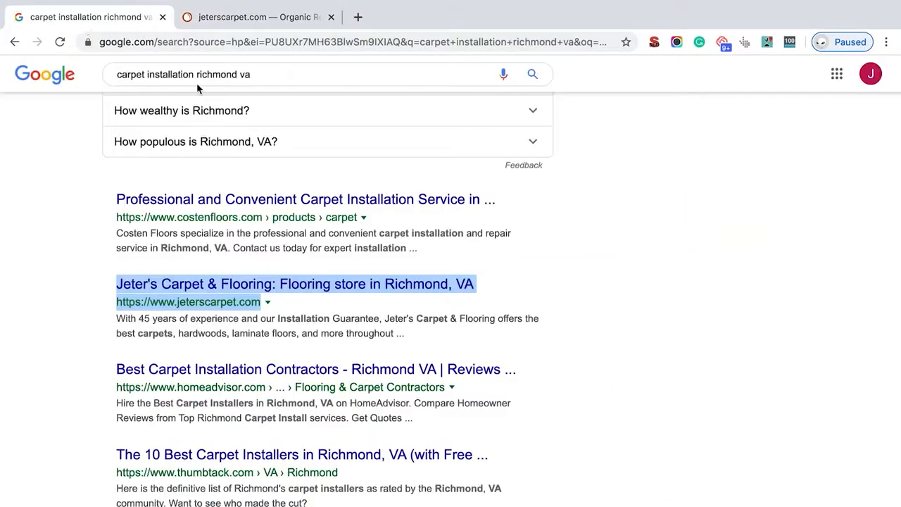
scroll(200, 92, up, 3)
double_click(200, 74)
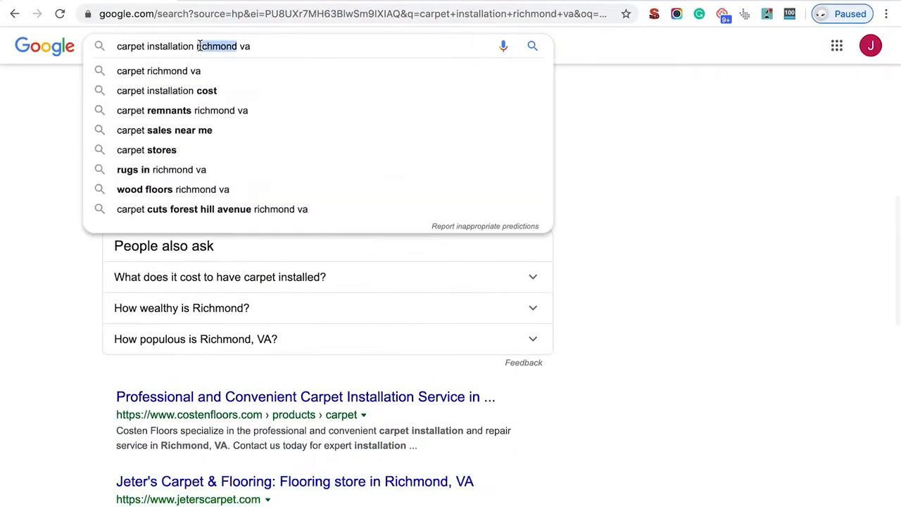
click(200, 46)
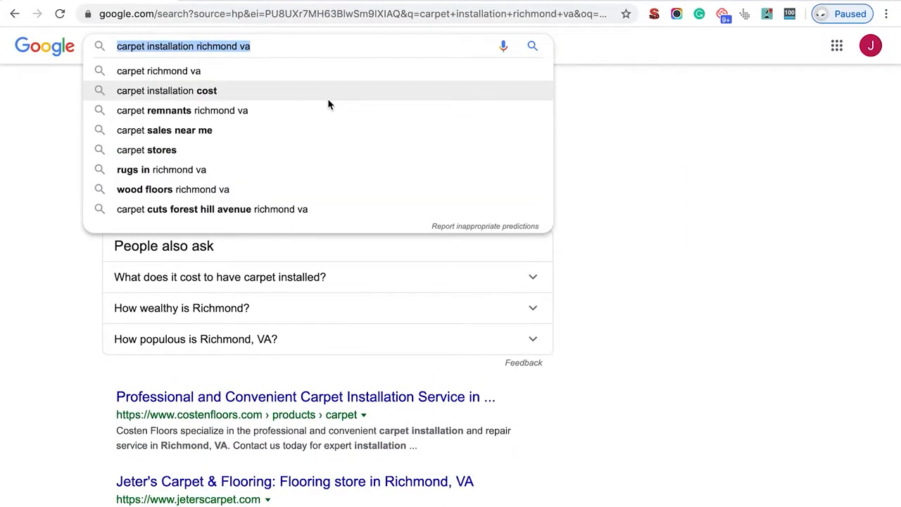
click(125, 46)
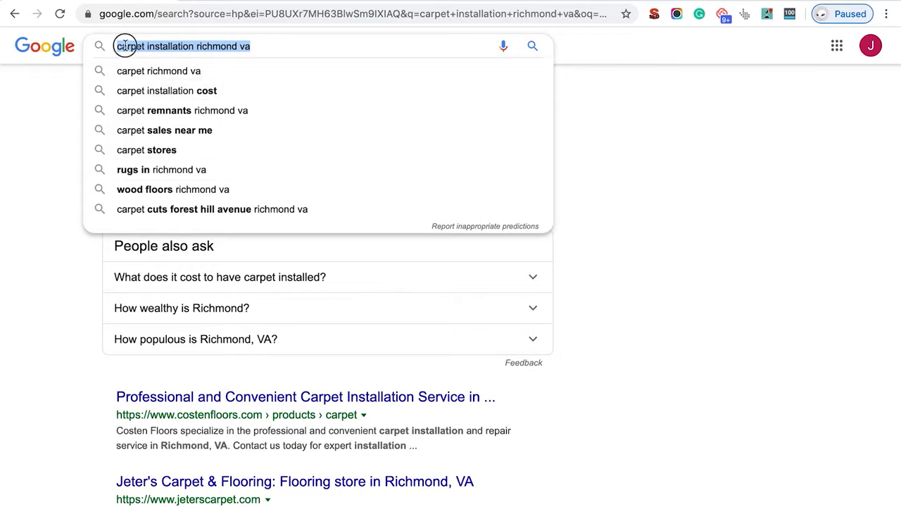
double_click(125, 46)
text(hardwood)
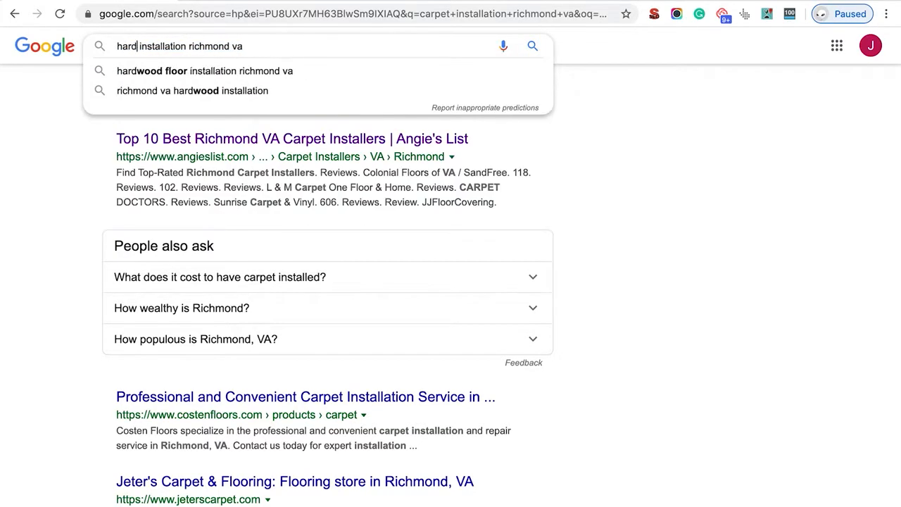
key(Return)
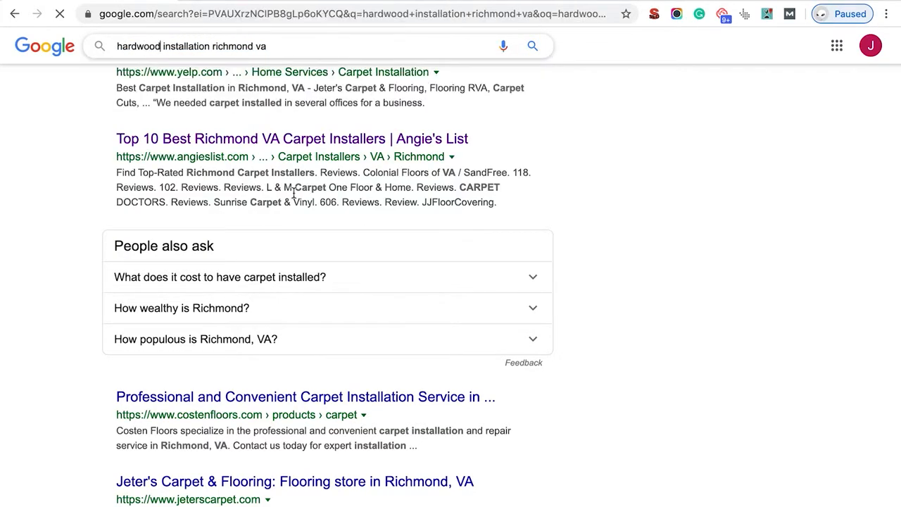
scroll(362, 336, down, 8)
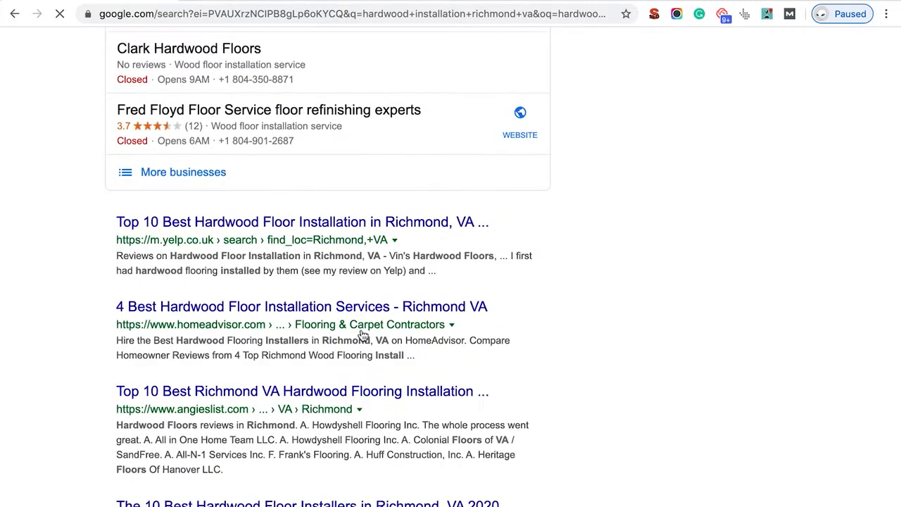
scroll(353, 324, down, 2)
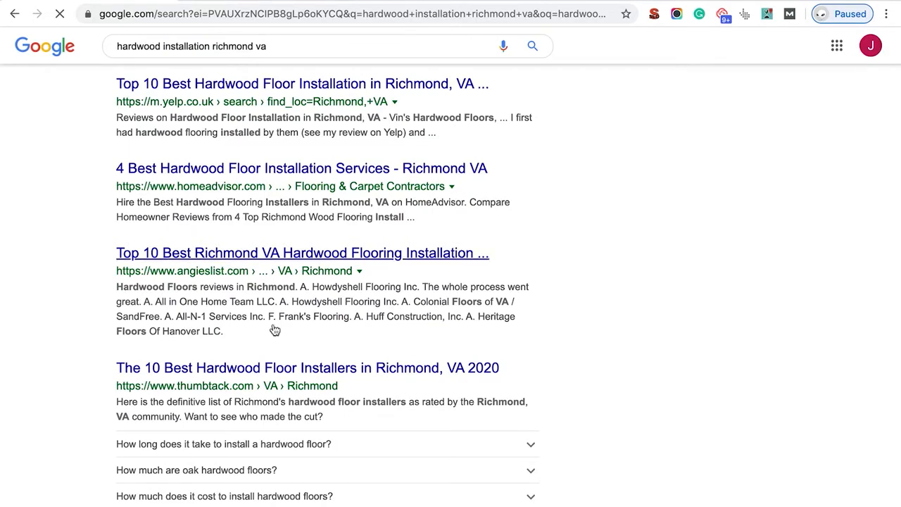
scroll(255, 391, down, 5)
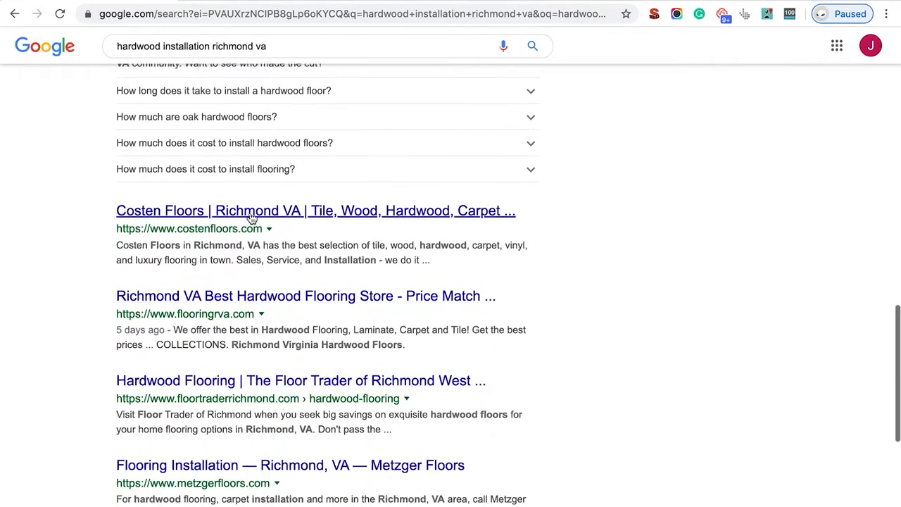